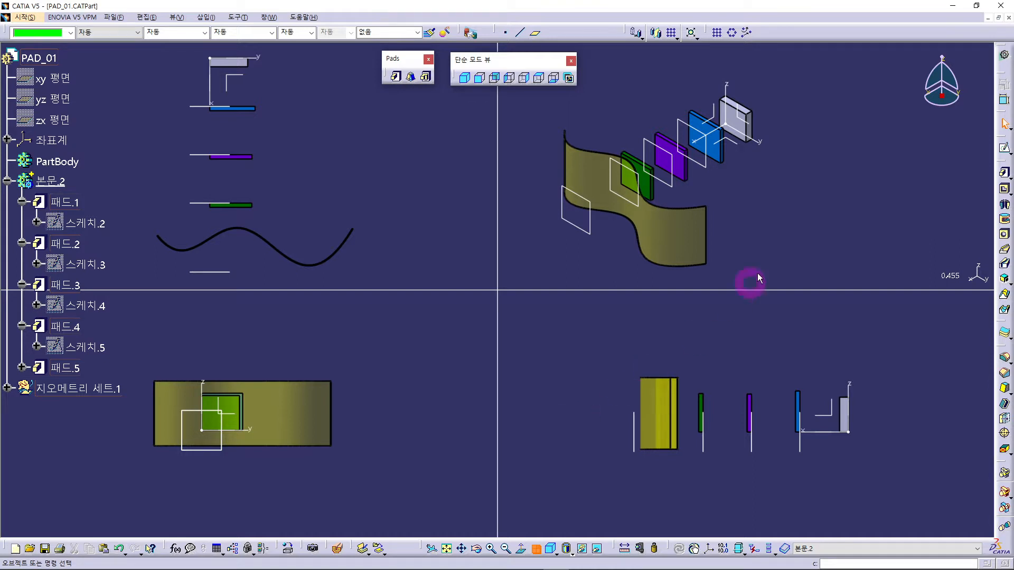
Step: Edit the grey pad (패드.5), change its first limit type from Dimension to Up to next, and preview the extrusion
double_click(70, 371)
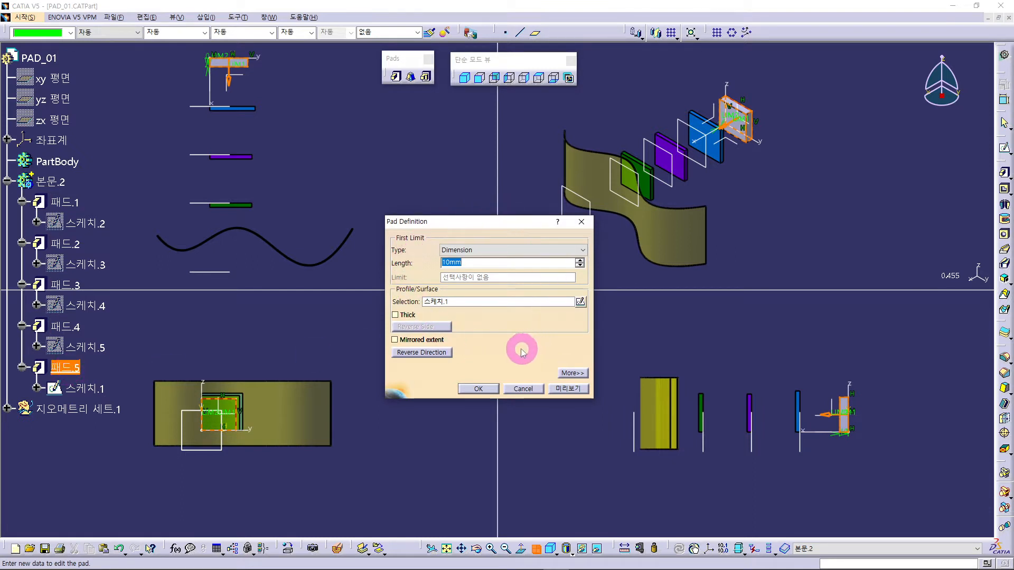
left_click(465, 263)
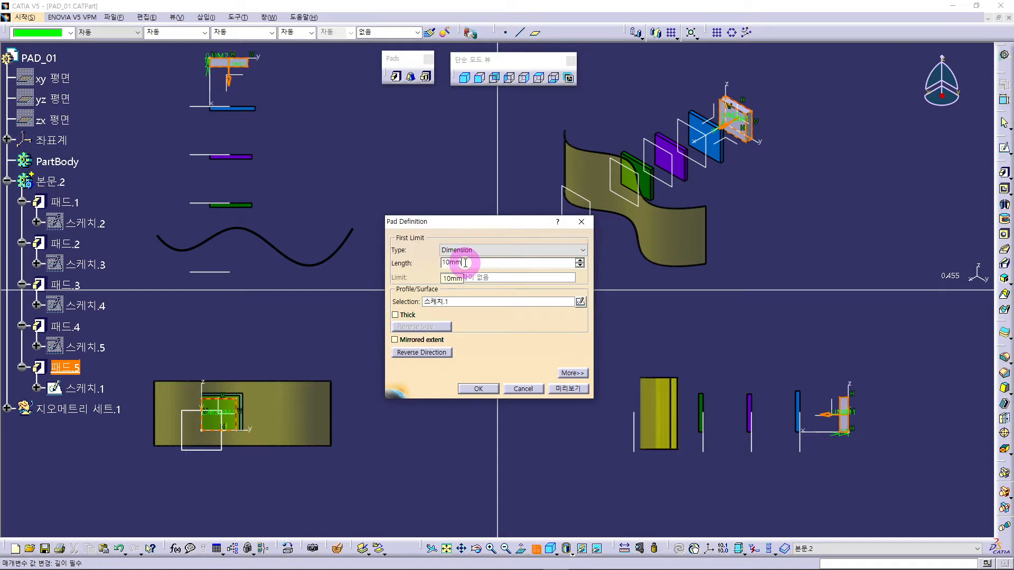
left_click(511, 252)
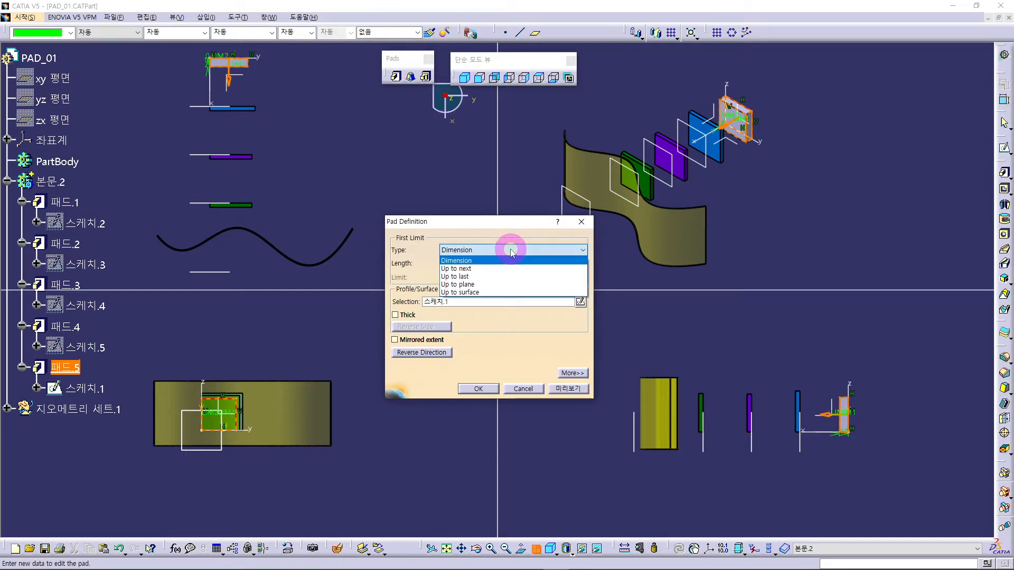
left_click(491, 270)
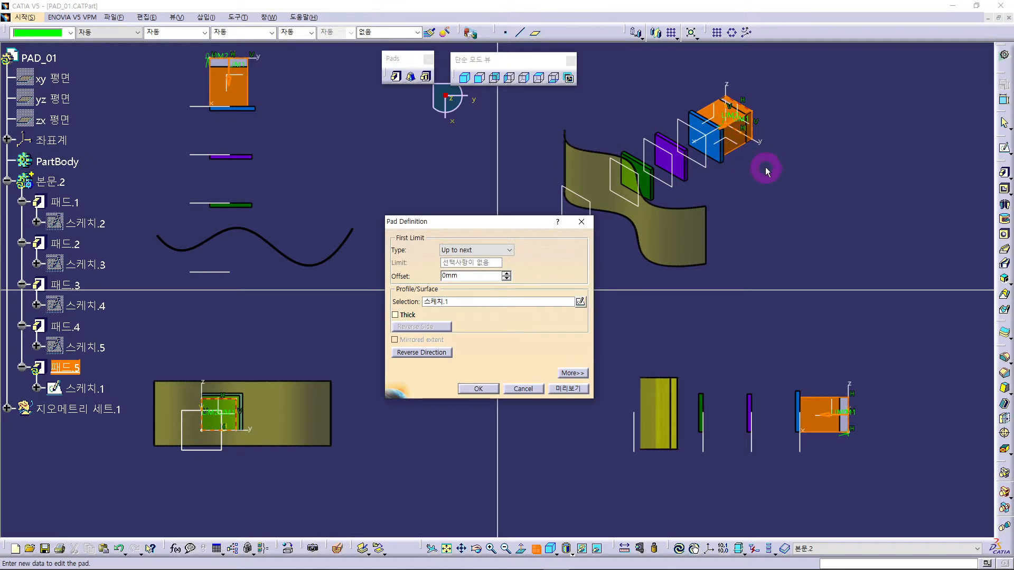
left_click(576, 389)
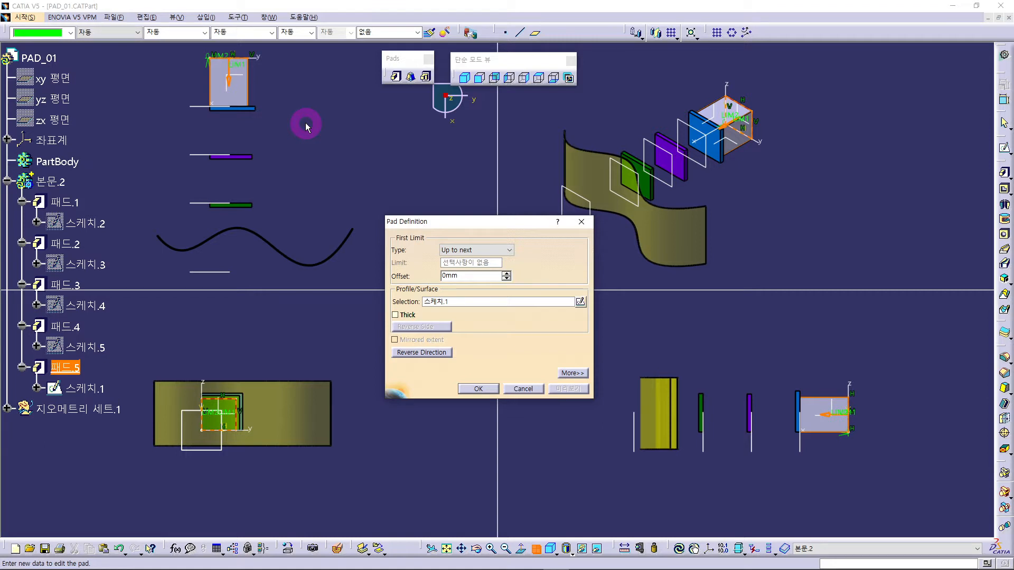
Step: Try Up to last as the first limit of 패드.5, and Up to plane with the reference plane beyond the wavy body as limit
left_click(477, 249)
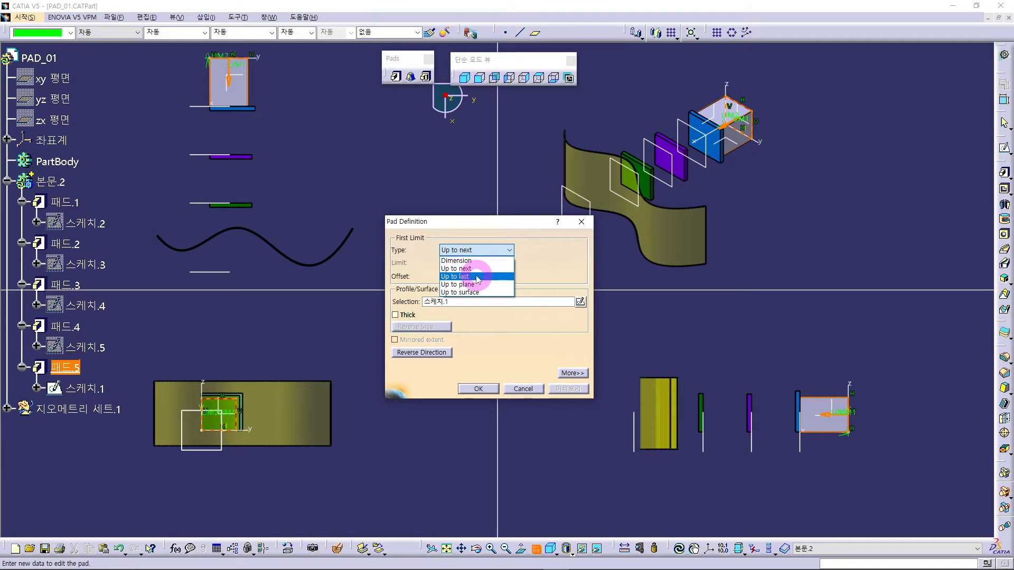
left_click(477, 276)
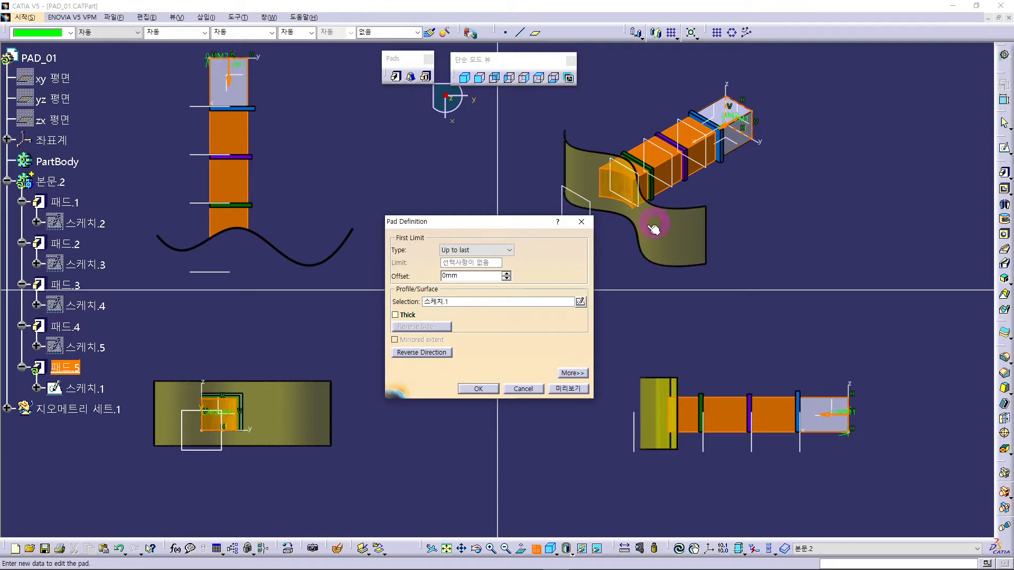
left_click(490, 250)
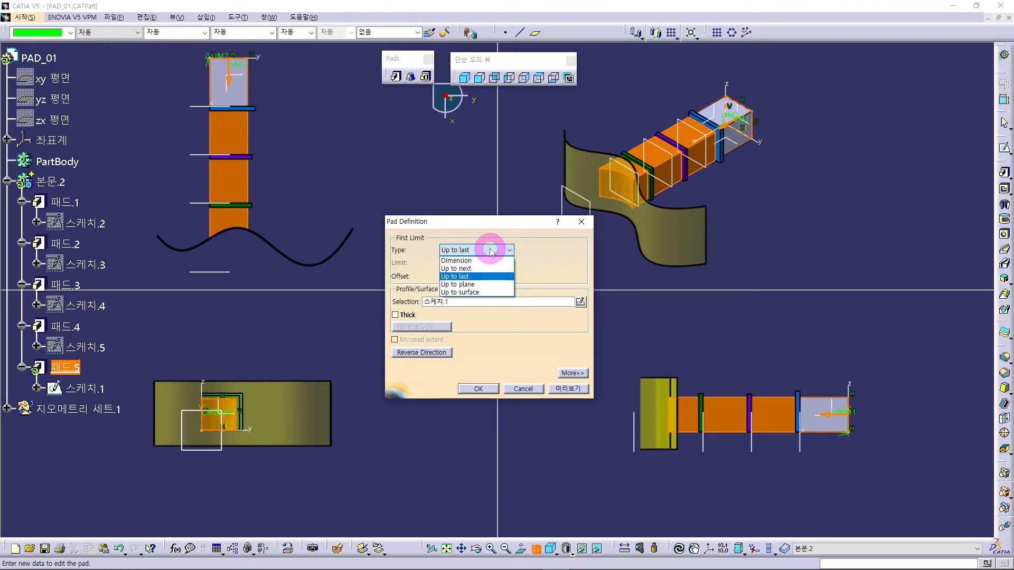
left_click(475, 284)
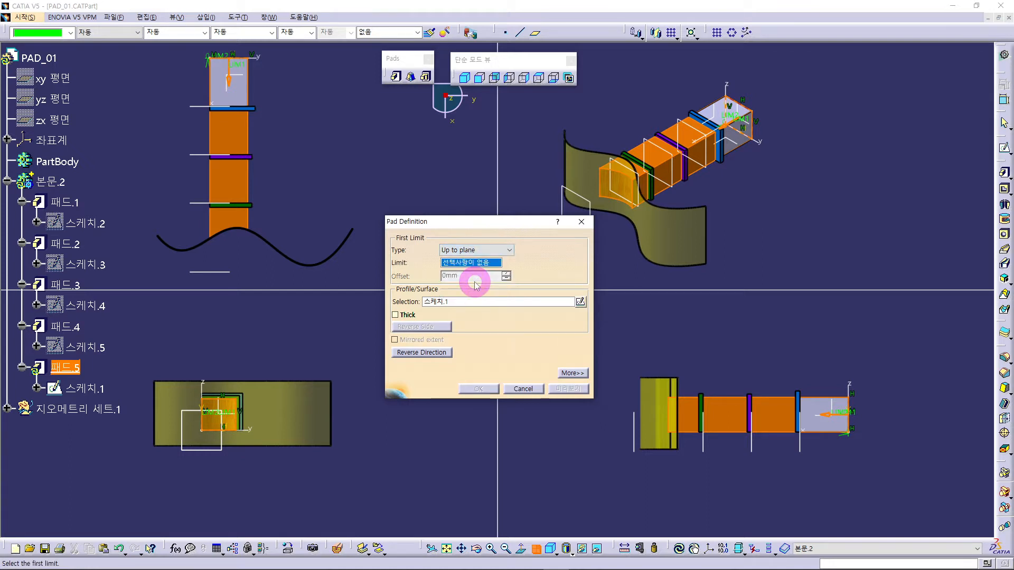
middle_click_drag(765, 220, 832, 201)
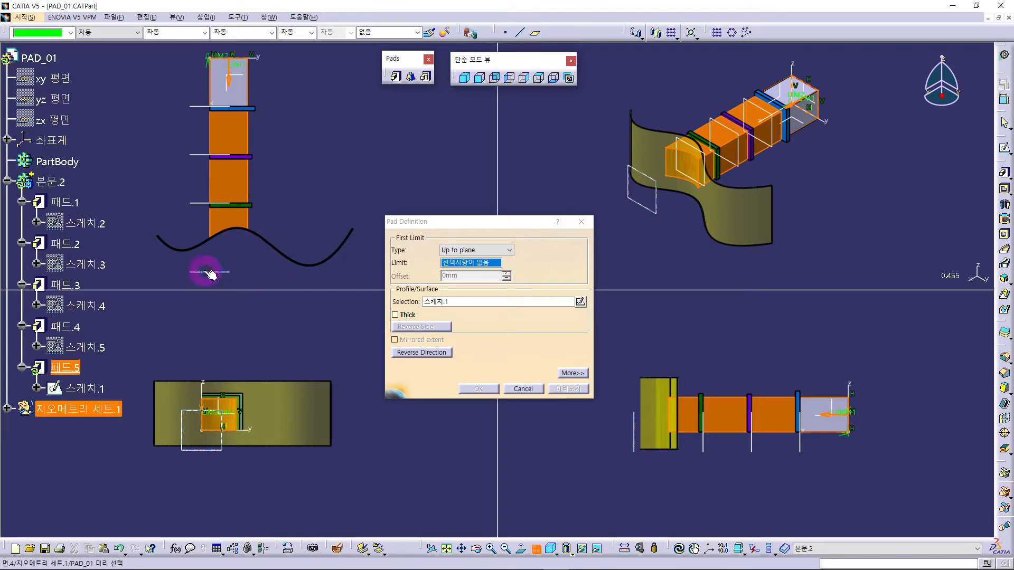
left_click(657, 214)
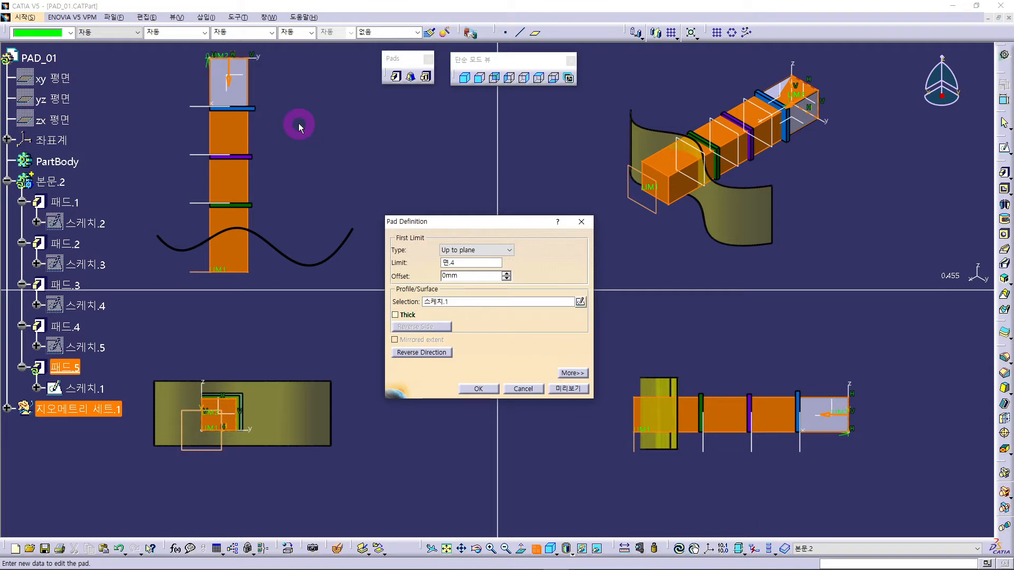
Step: Try Up to surface as the first limit with the wavy body's curved face as limit, and preview it in the isometric view
left_click(478, 250)
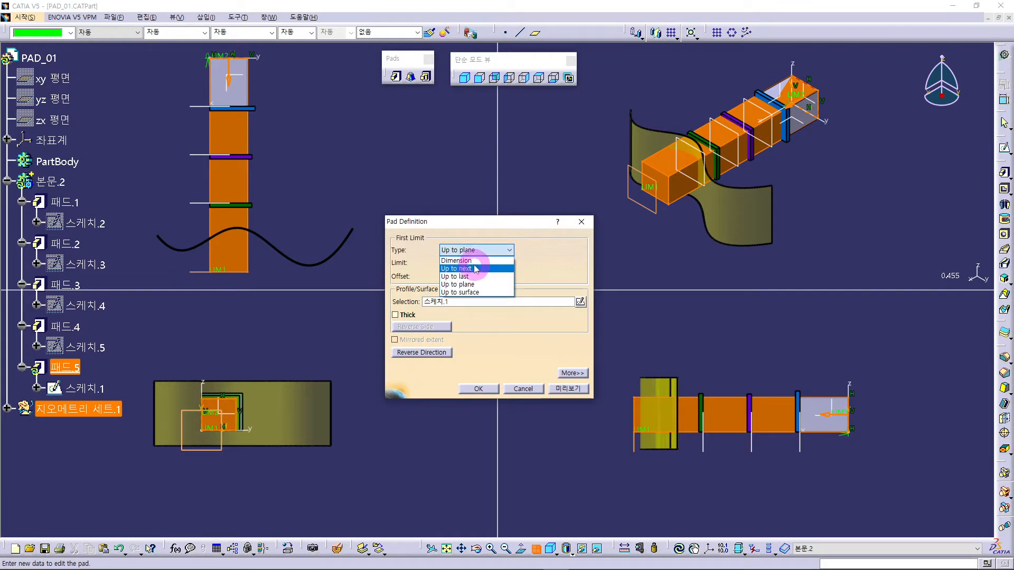
left_click(469, 293)
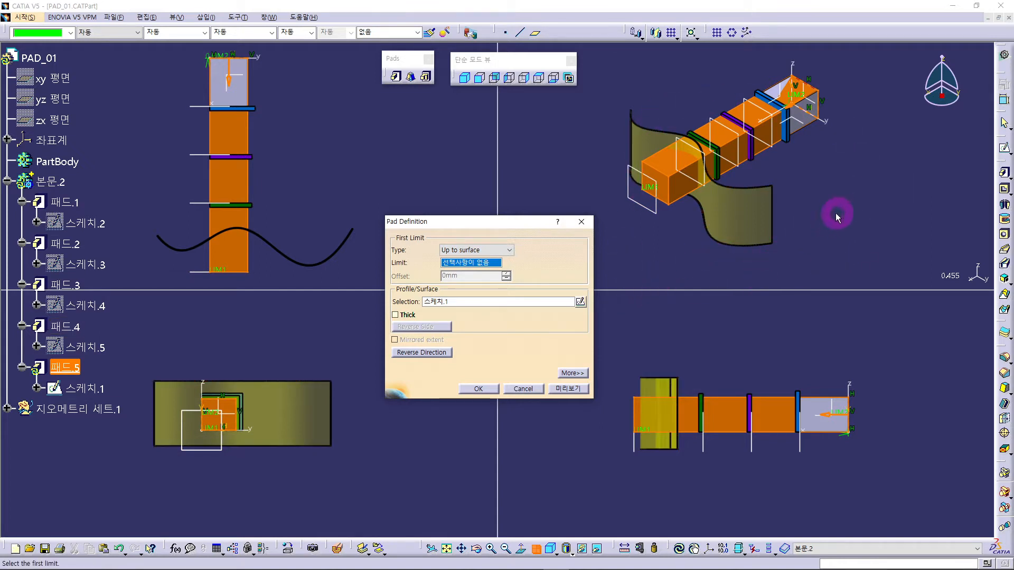
mouse_move(848, 192)
middle_mouse_down()
mouse_move(668, 227)
mouse_move(686, 217)
mouse_move(694, 181)
middle_mouse_up()
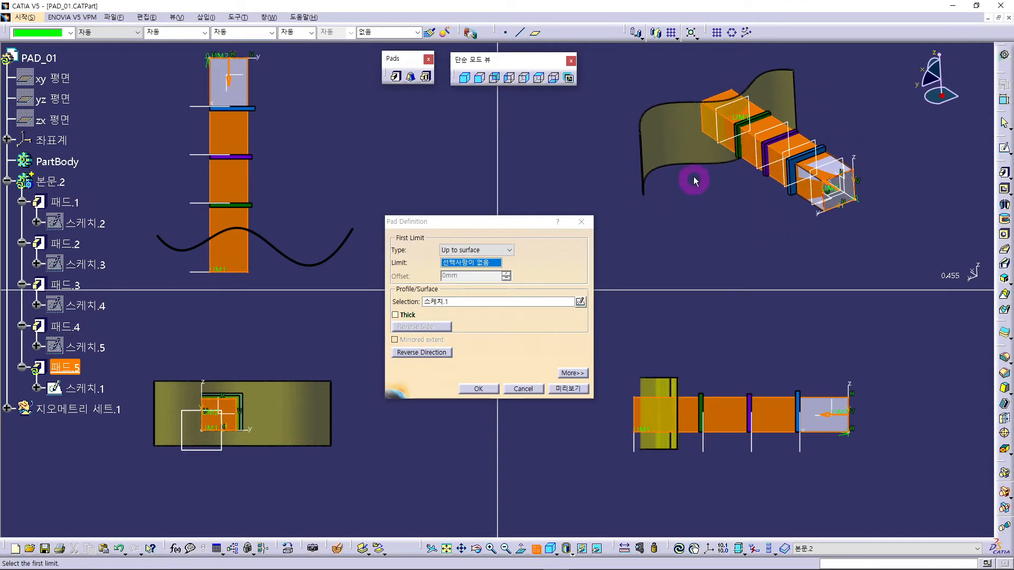
left_click(689, 146)
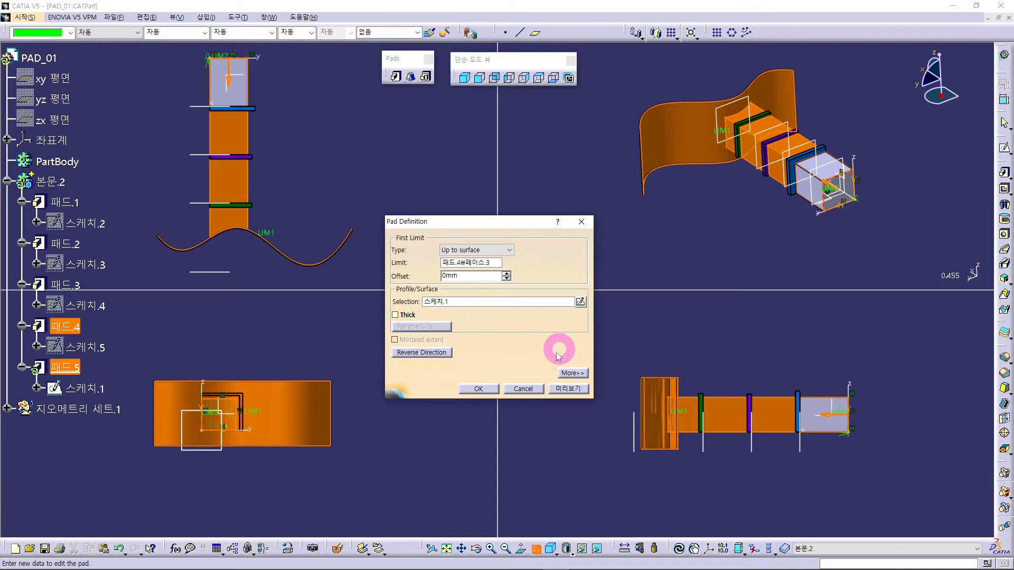
left_click(563, 390)
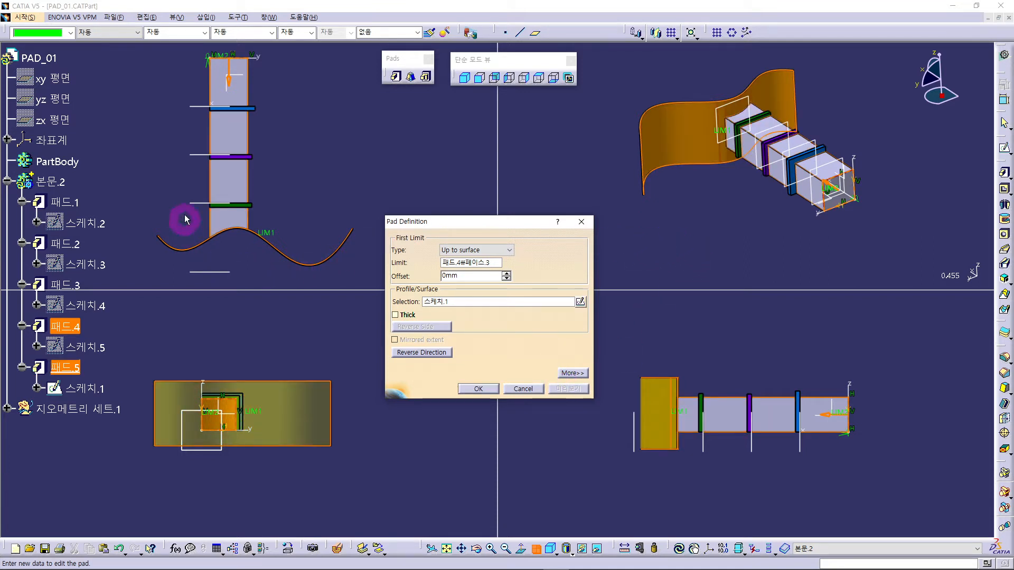
middle_click_drag(648, 220, 736, 239)
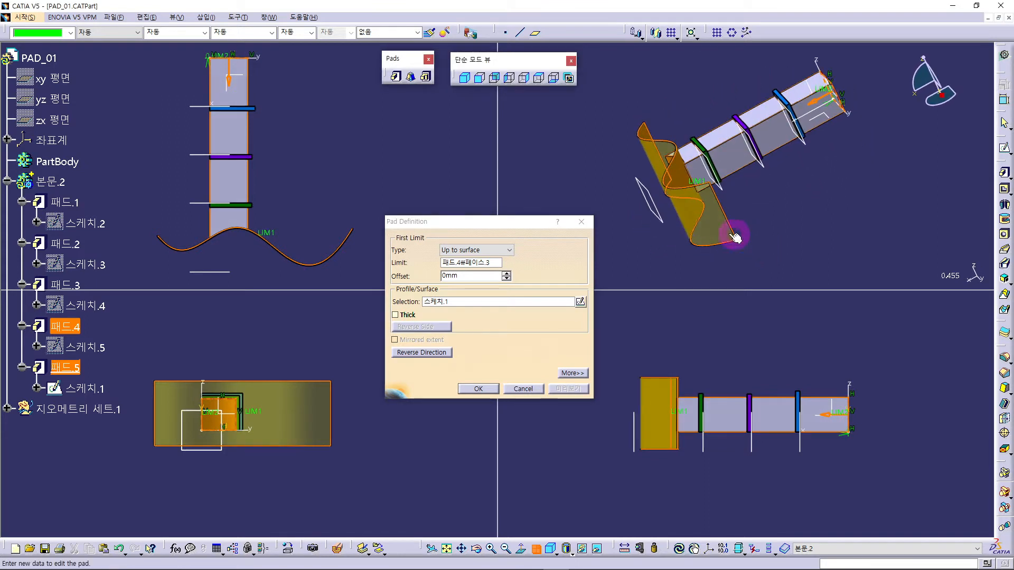
left_click(465, 79)
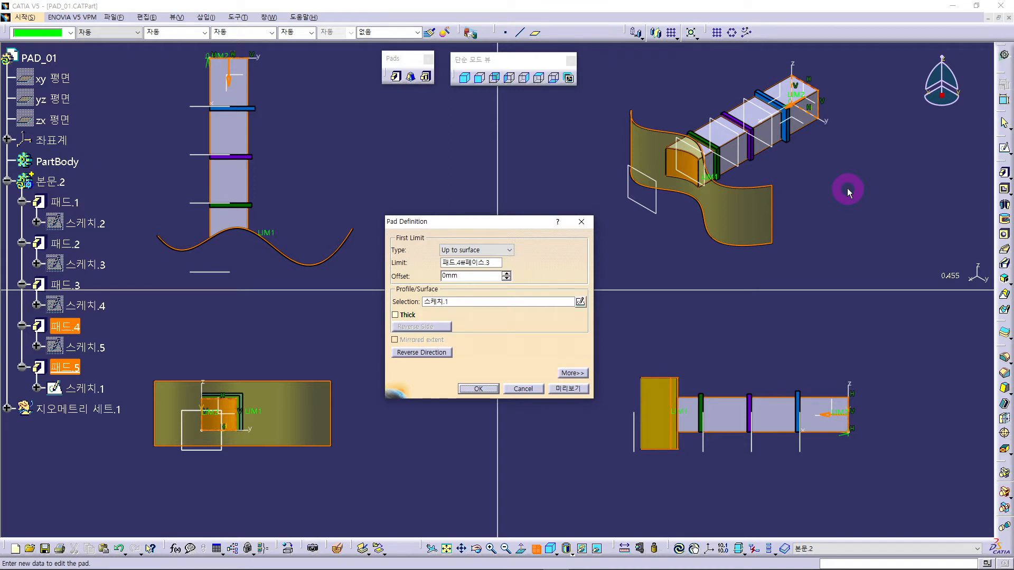
Step: Preview the Up to next limit again, examine where the pad meets the blue plate, and discard the changes to 패드.5
left_click(475, 251)
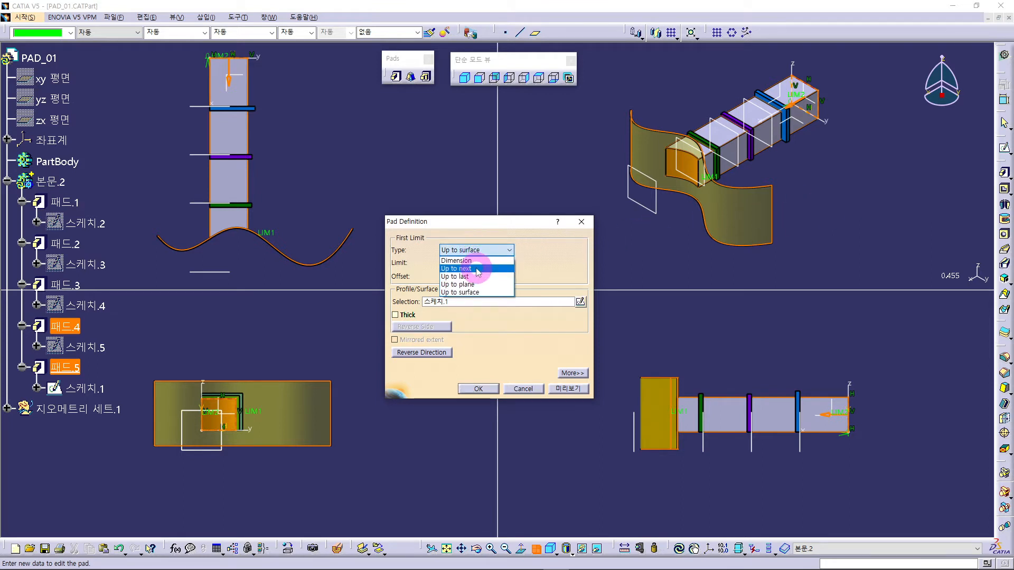
left_click(475, 268)
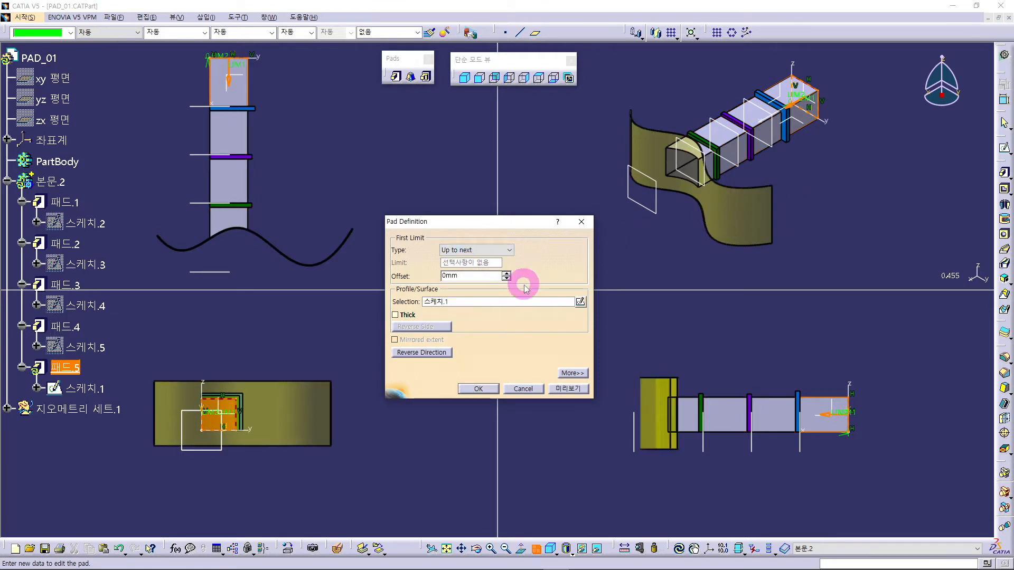
left_click(557, 386)
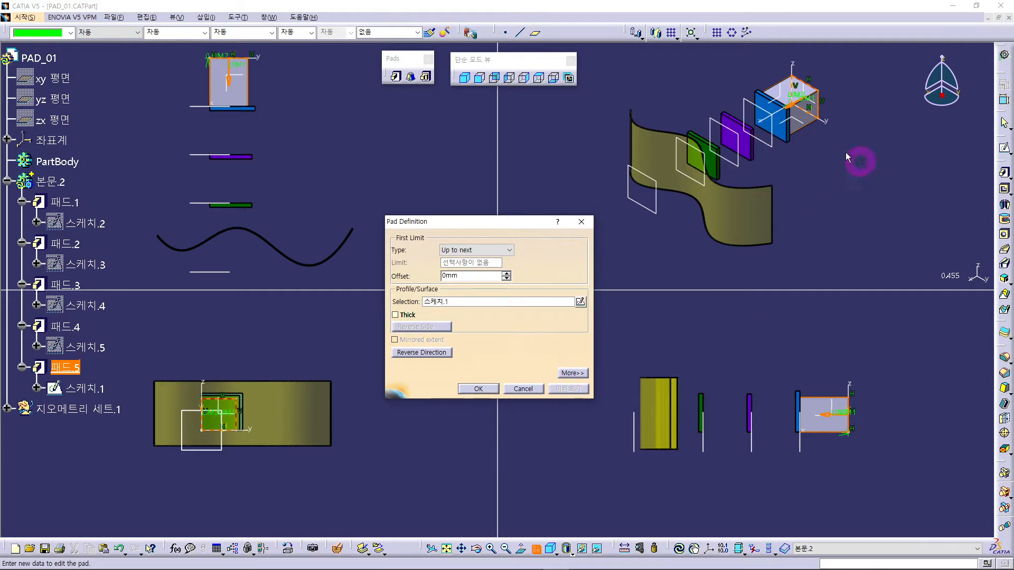
left_click(831, 67)
middle_click_drag(806, 147, 879, 128, "ctrl")
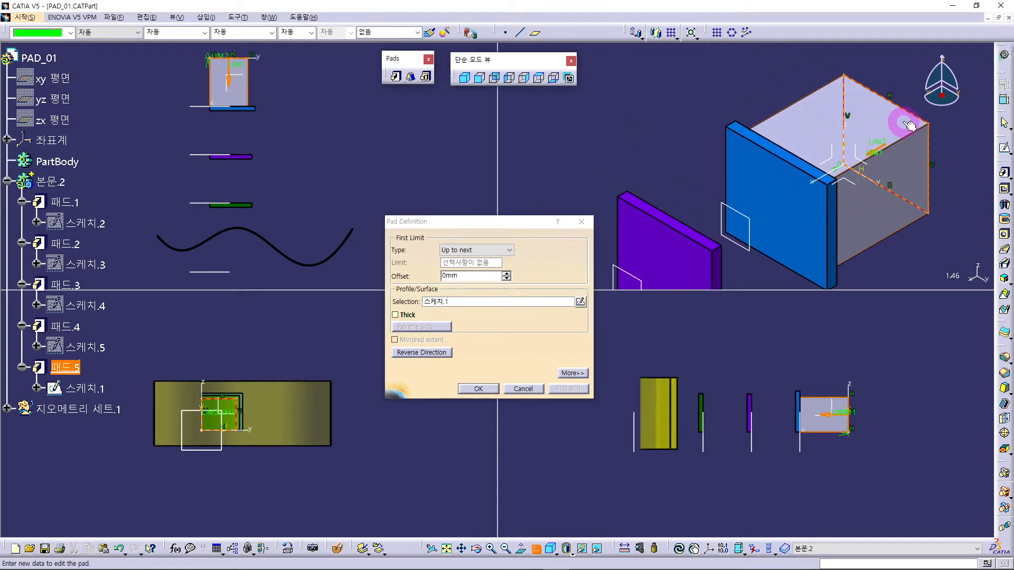
mouse_move(909, 125)
middle_mouse_down("ctrl")
mouse_move(704, 106)
mouse_move(726, 168)
mouse_move(772, 193)
mouse_move(819, 195)
mouse_move(807, 211)
middle_mouse_up("ctrl")
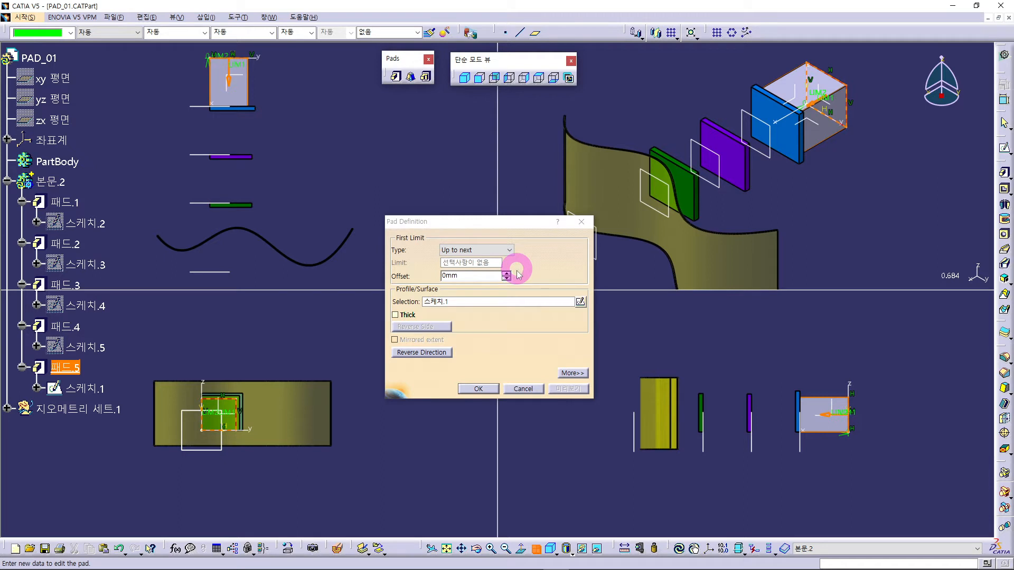
left_click(523, 389)
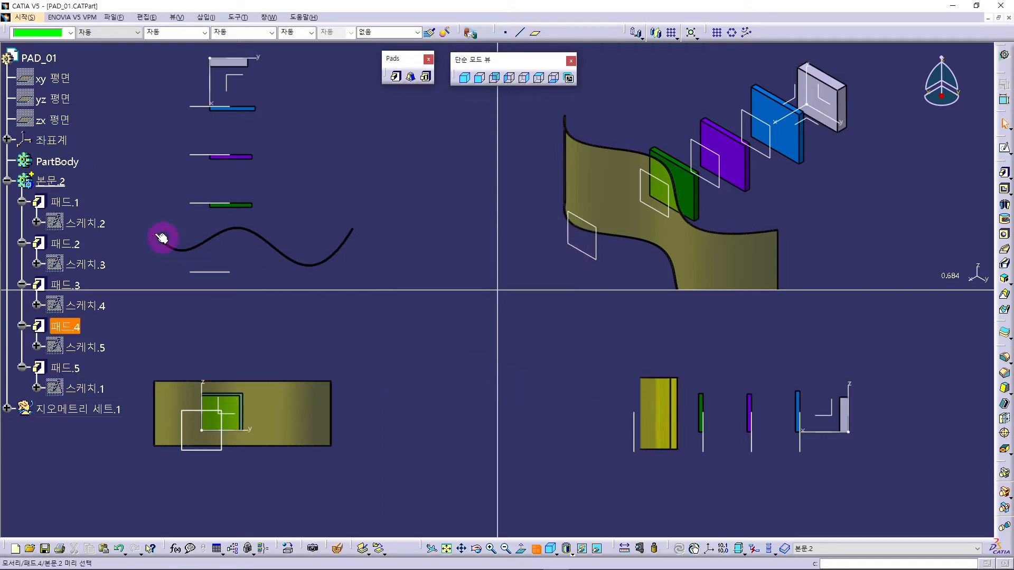
Step: Edit 스케치.2 of the blue pad, reduce its rectangle's height and width to less than the grey pad's profile, and exit the sketch
left_click(74, 202)
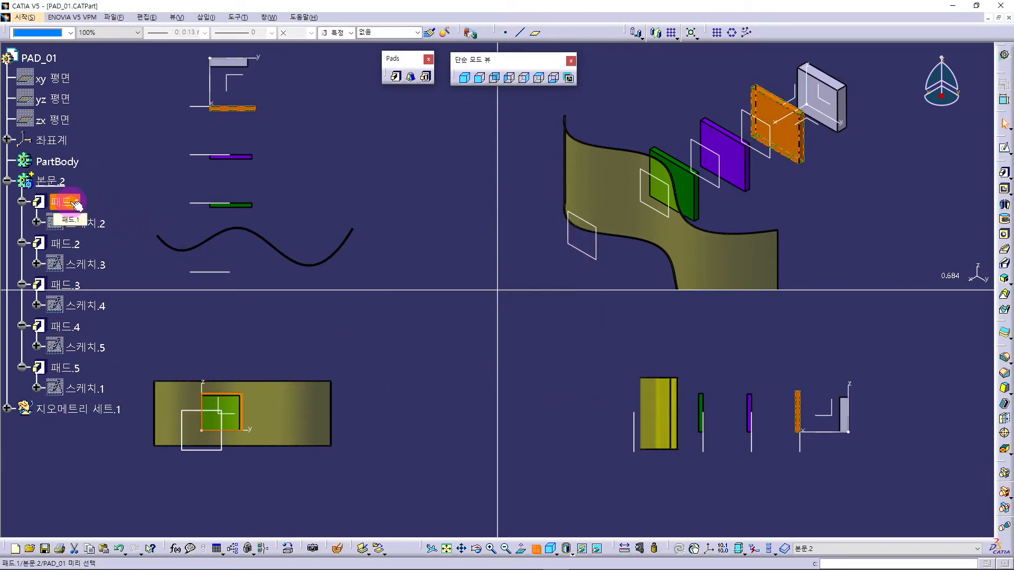
left_click(75, 203)
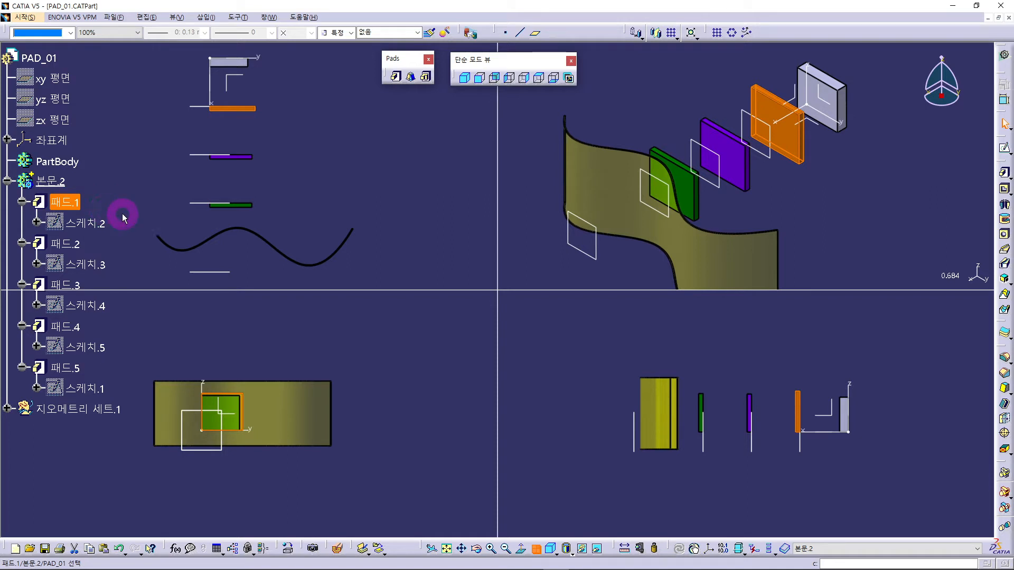
left_click(90, 222)
double_click(91, 221)
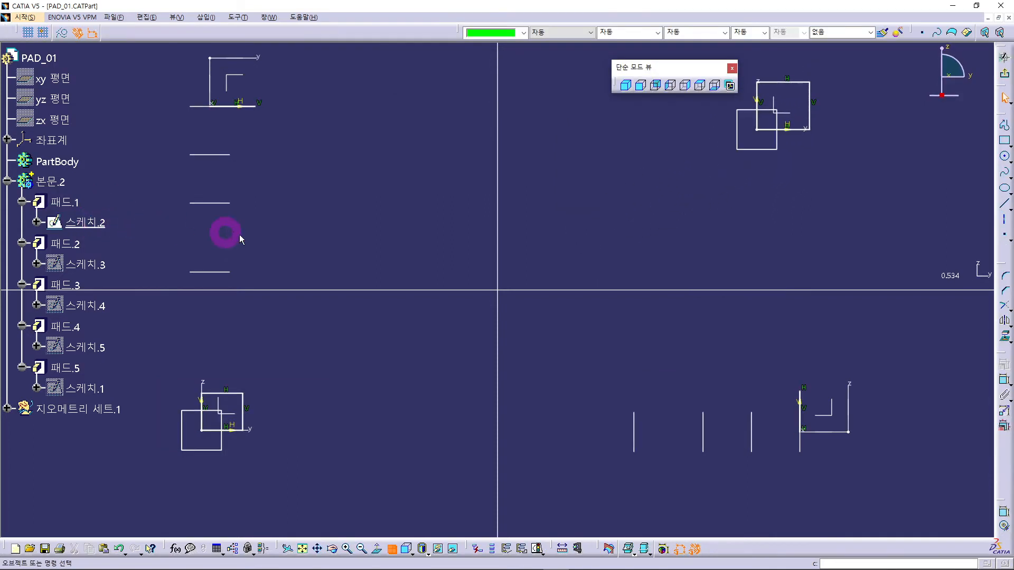
mouse_move(732, 182)
middle_mouse_down()
mouse_move(616, 251)
mouse_move(621, 216)
mouse_move(738, 213)
mouse_move(681, 175)
middle_mouse_up()
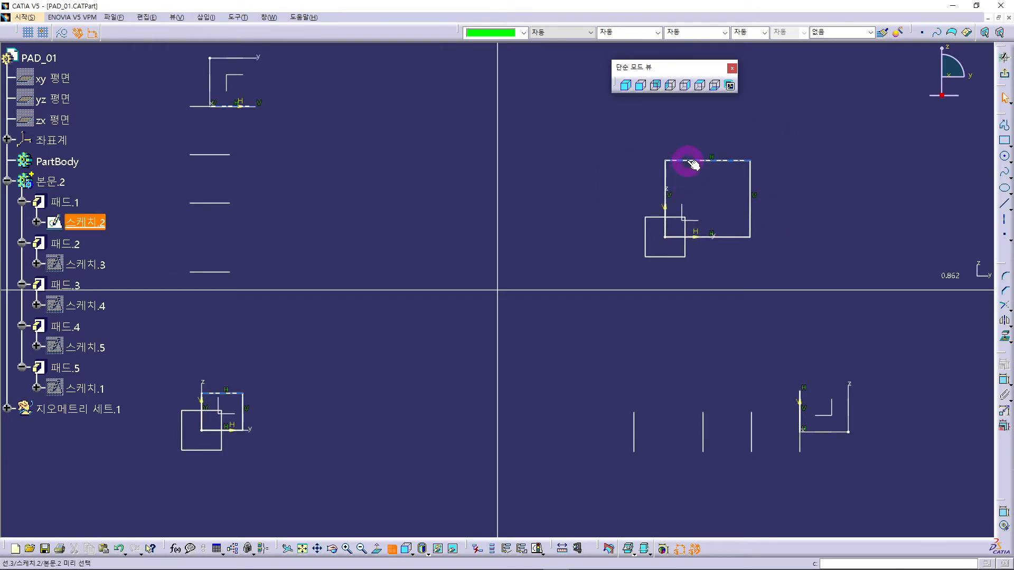
left_click_drag(686, 176, 686, 192)
left_click_drag(749, 211, 715, 211)
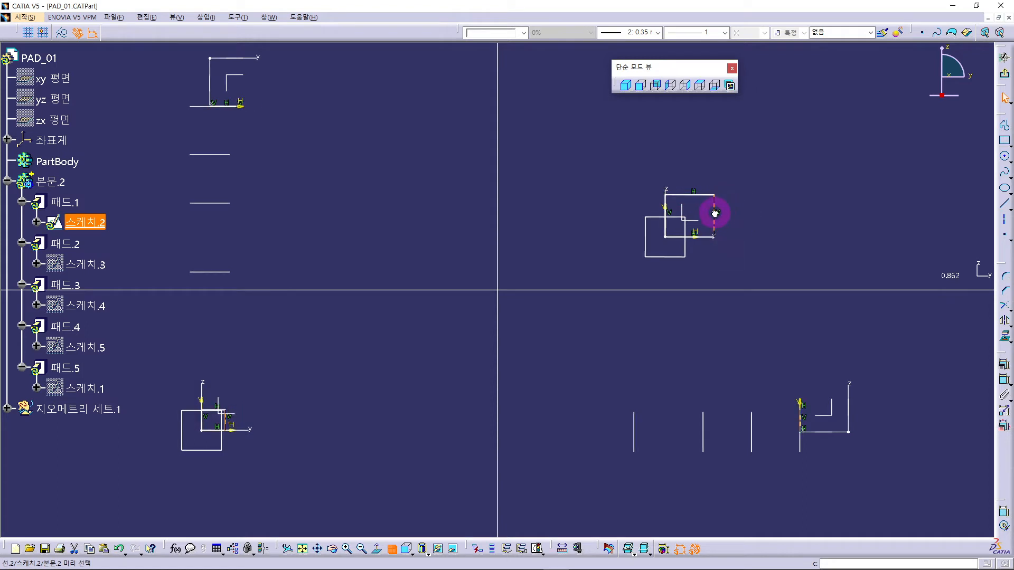
left_click(1008, 77)
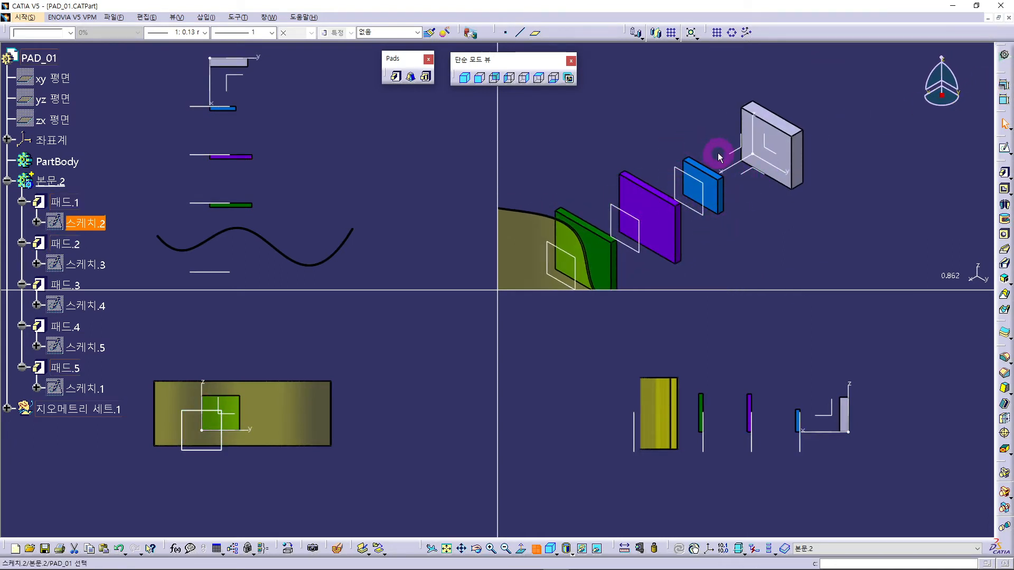
Step: Set the first limit of 패드.5 to Up to next and examine how the extrusion passes the smaller blue plate
left_click(76, 372)
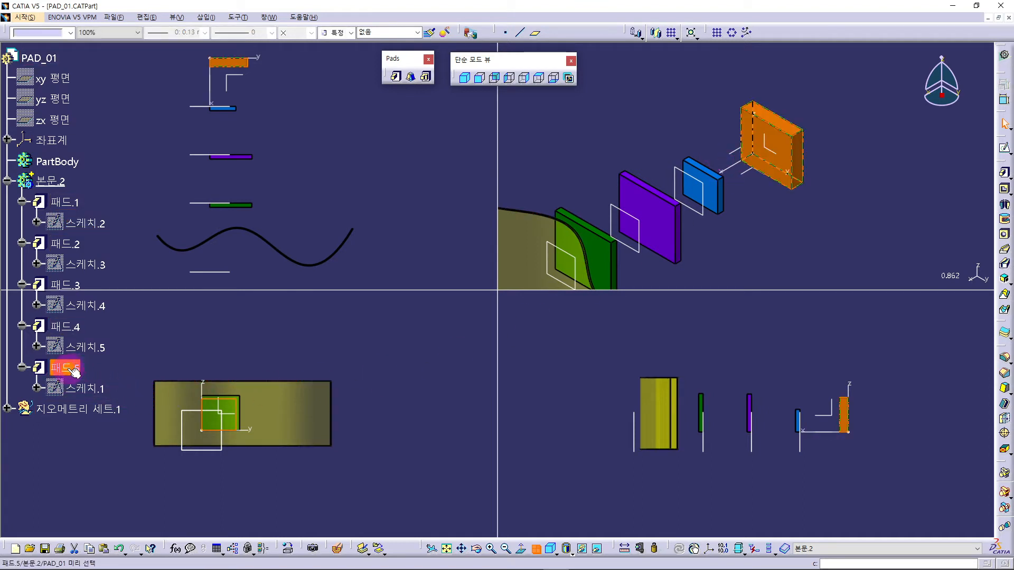
double_click(75, 371)
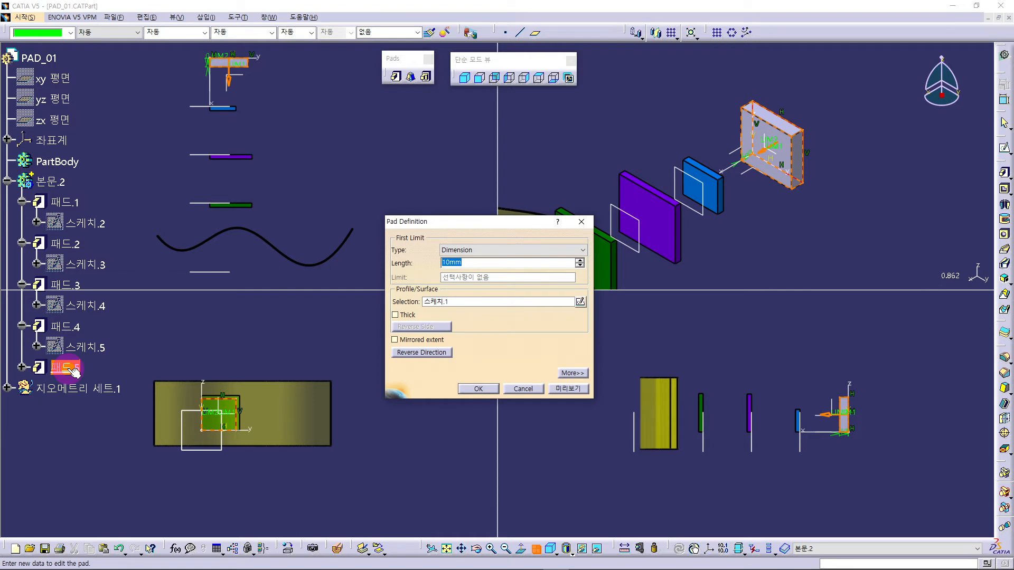
left_click(495, 250)
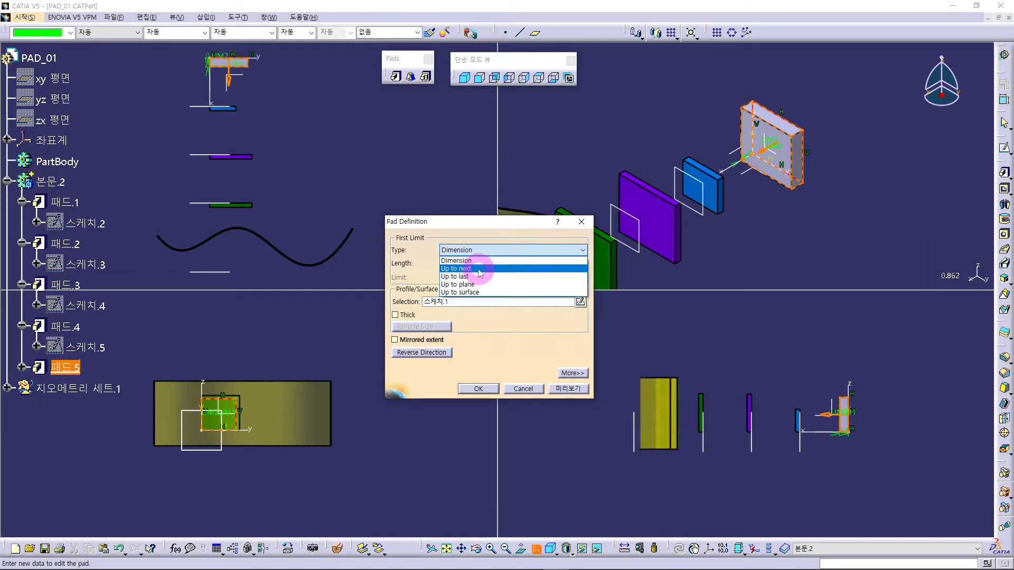
left_click(481, 269)
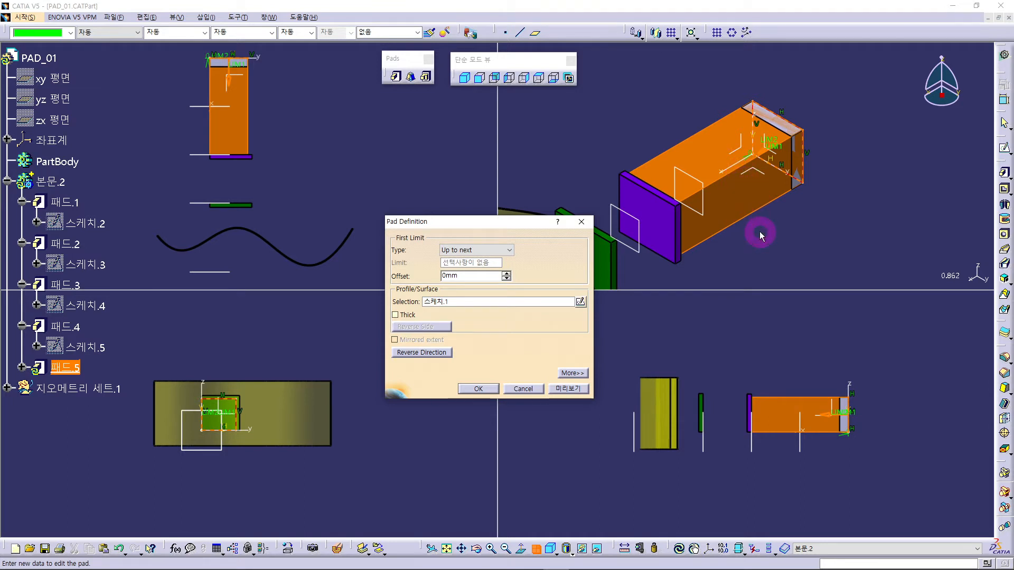
left_click(699, 143)
middle_click_drag(754, 249, 795, 223)
middle_click_drag(724, 136, 662, 218, "ctrl")
middle_click_drag(774, 235, 762, 186)
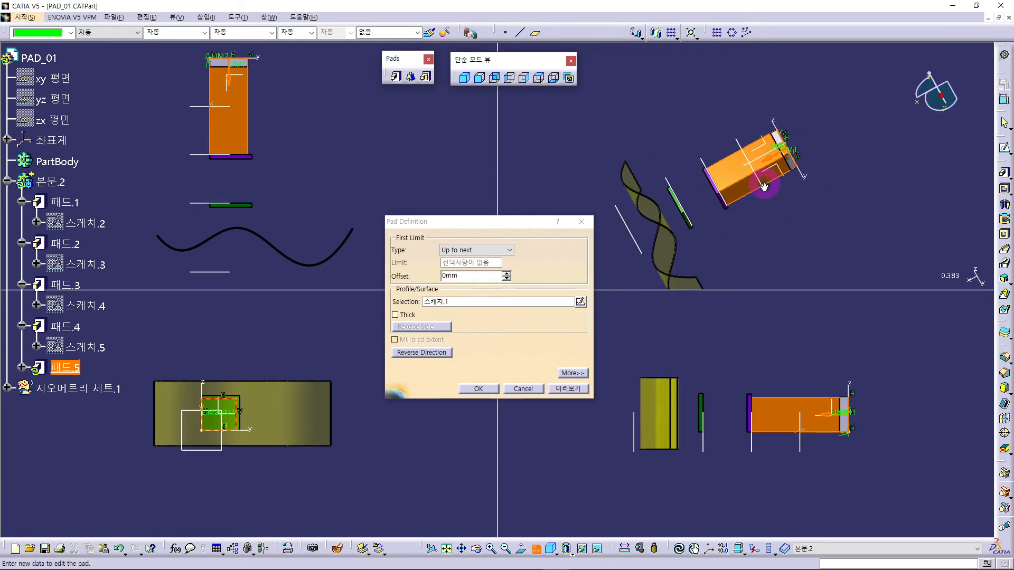
left_click(463, 79)
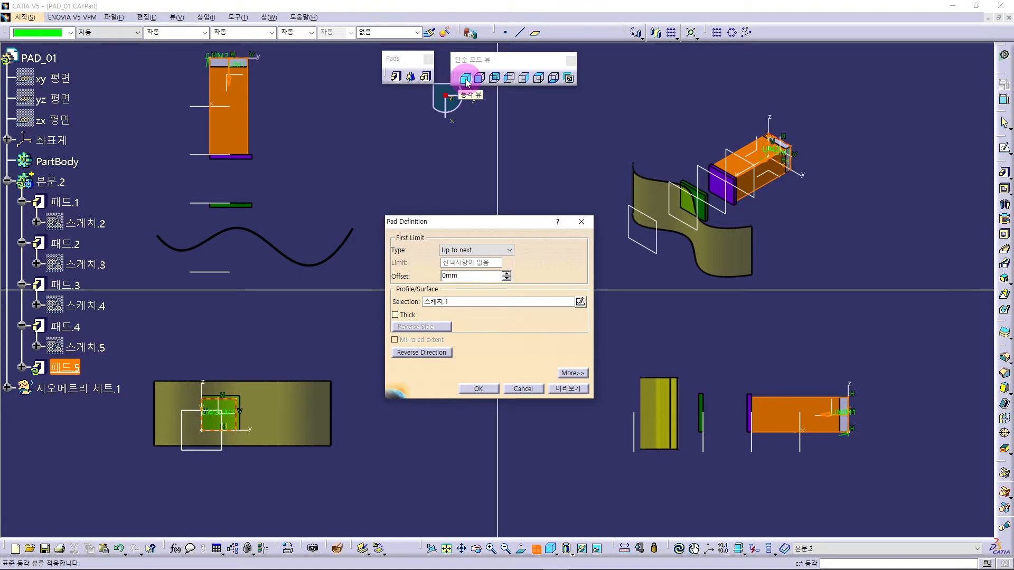
middle_click_drag(764, 180, 793, 123)
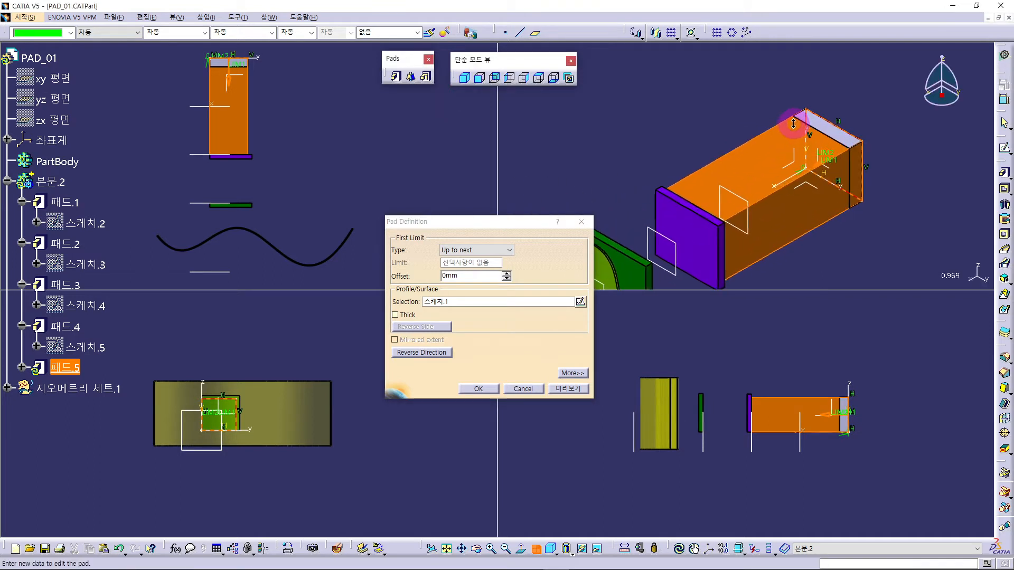
Step: Preview the Up to next pad, examine its end at the purple plate from several angles, and discard the changes to 패드.5
left_click(561, 391)
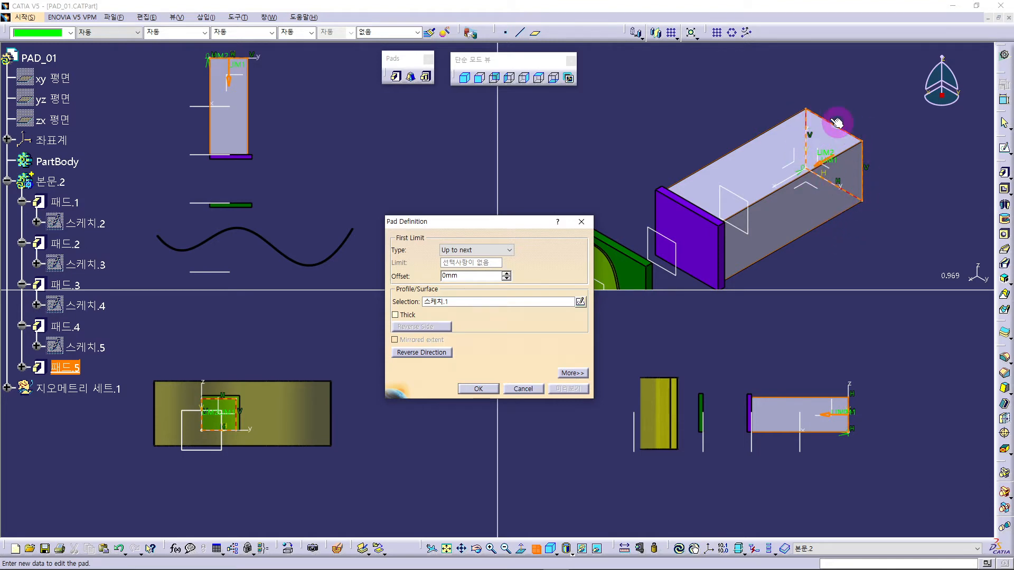
middle_click_drag(796, 238, 803, 197)
middle_click_drag(839, 226, 808, 240)
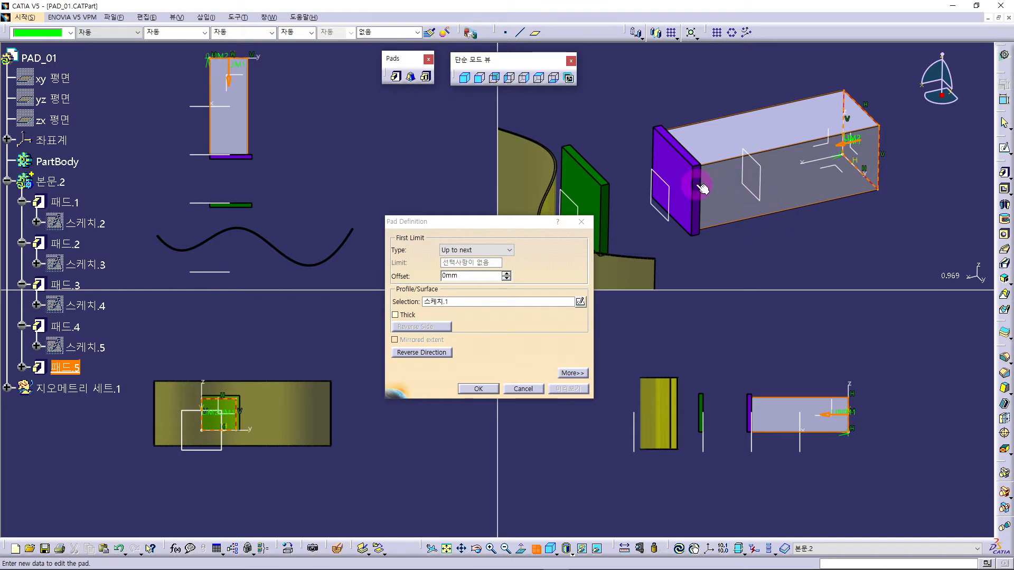
middle_click_drag(660, 227, 724, 255)
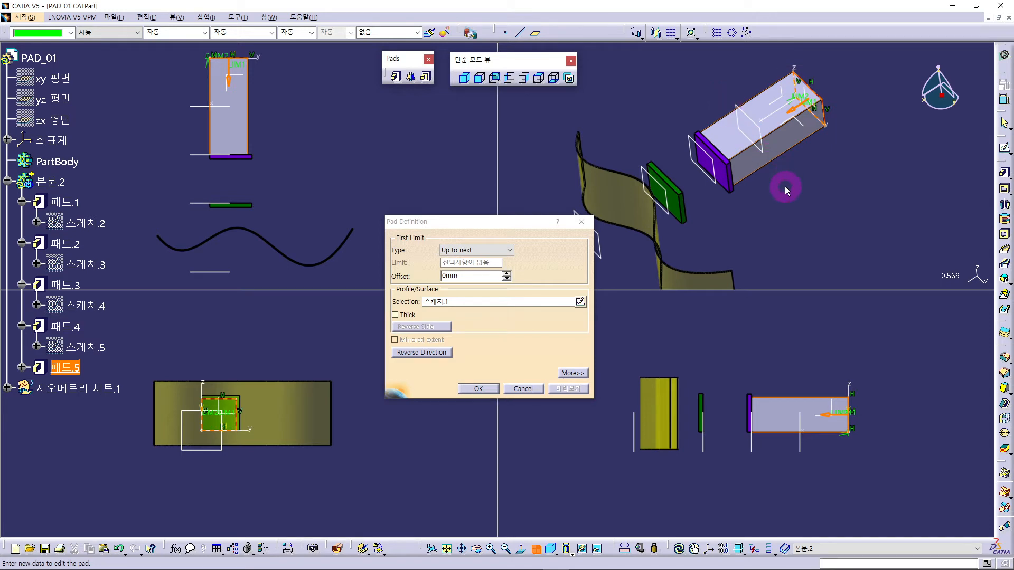
middle_click_drag(831, 220, 784, 179)
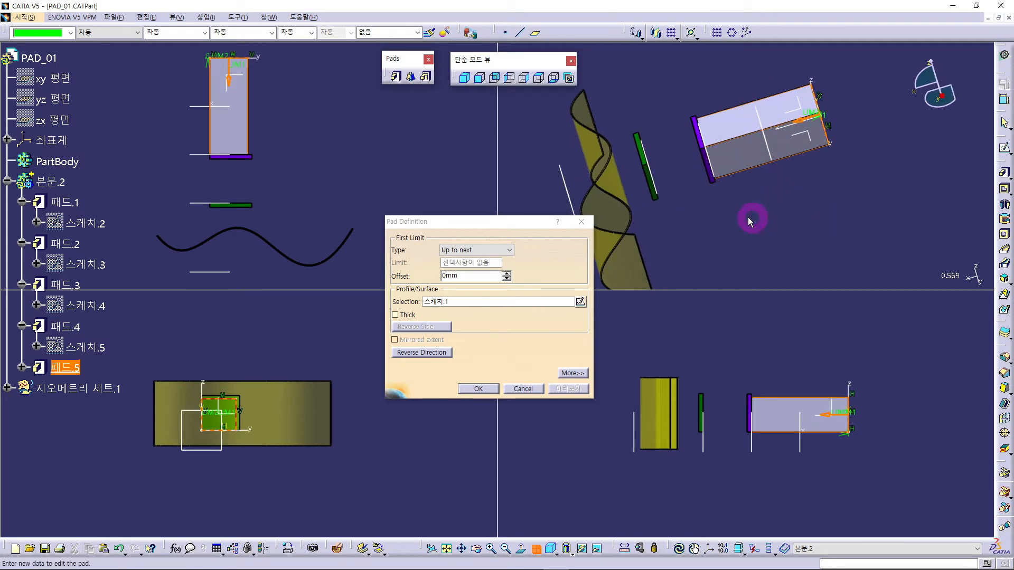
mouse_move(686, 232)
middle_mouse_down()
mouse_move(700, 199)
mouse_move(777, 172)
mouse_move(747, 193)
middle_mouse_up()
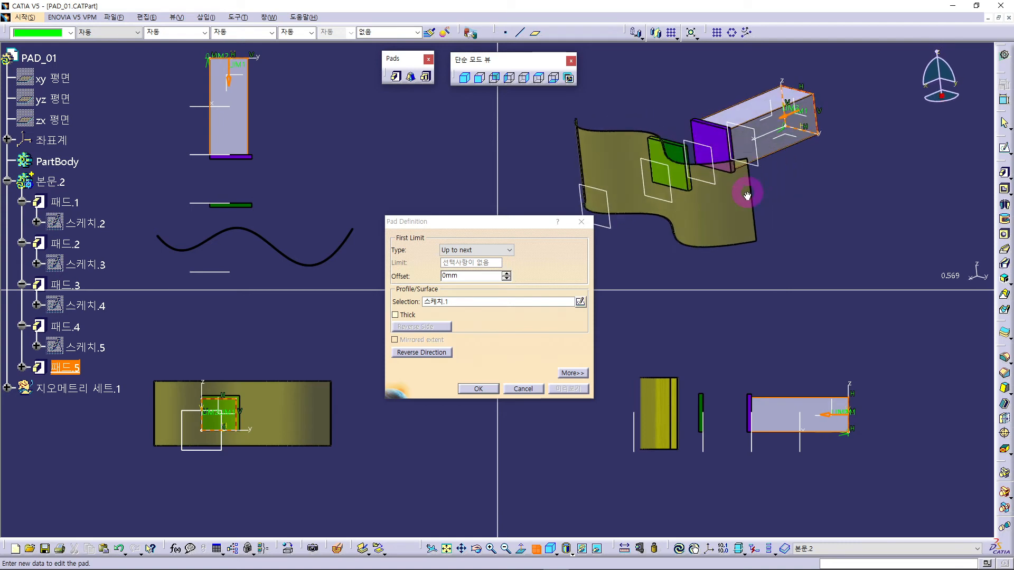
left_click(525, 392)
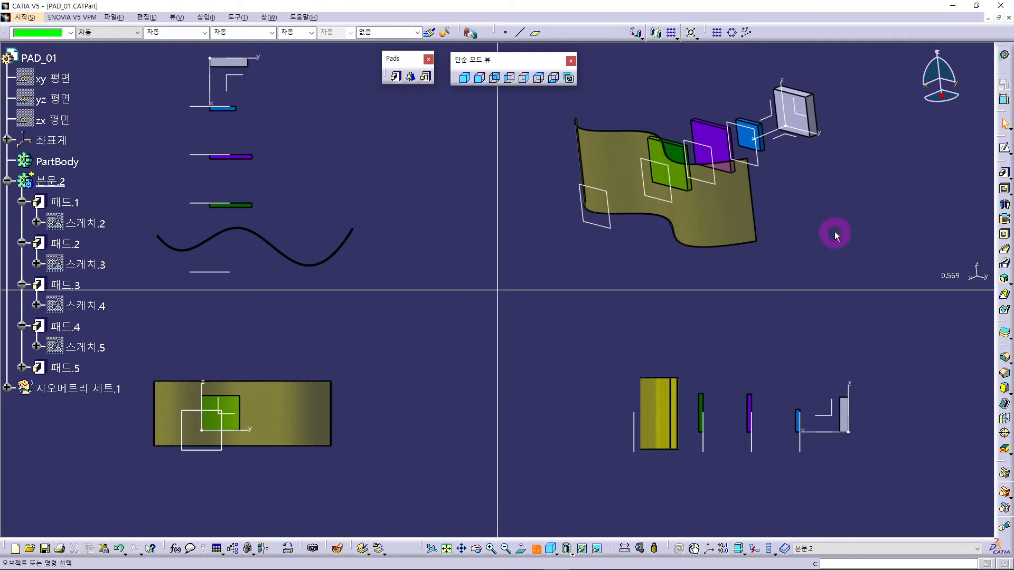
Step: Edit the wavy thin pad 패드.4 and lower its upper limit LIM2 to about -19 mm
left_click(719, 216)
middle_click_drag(857, 201, 844, 220)
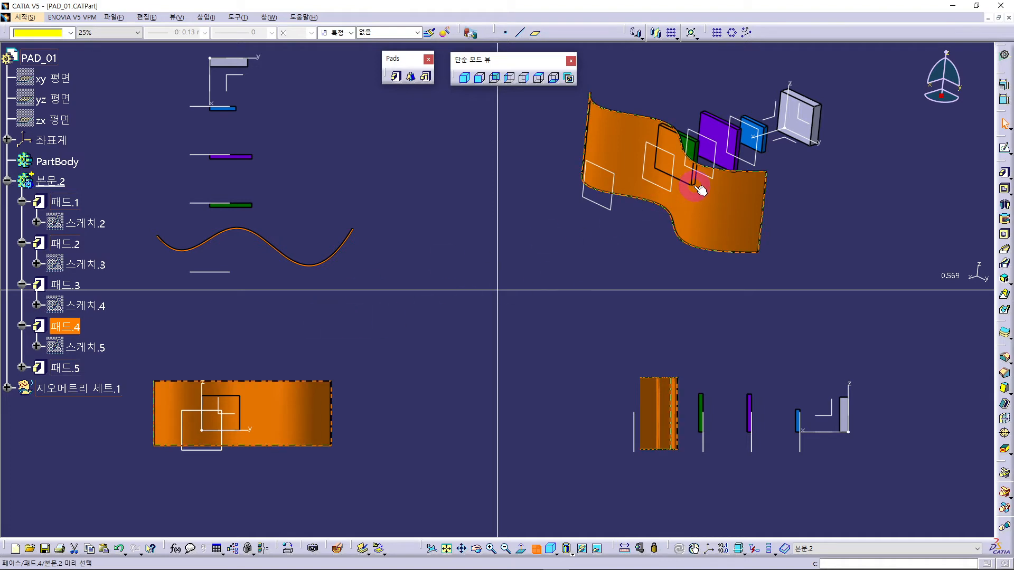
double_click(59, 327)
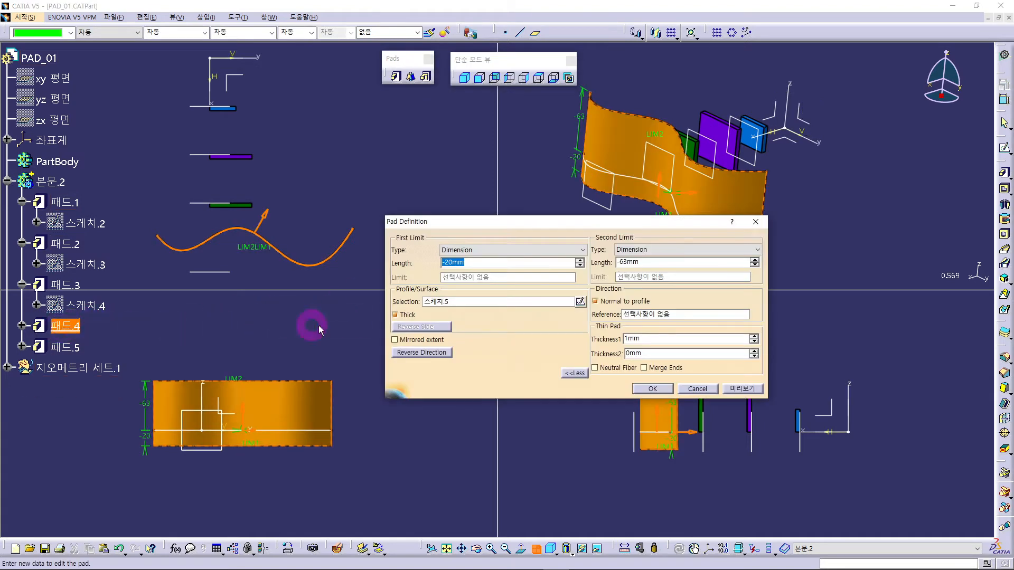
left_click_drag(588, 222, 542, 238)
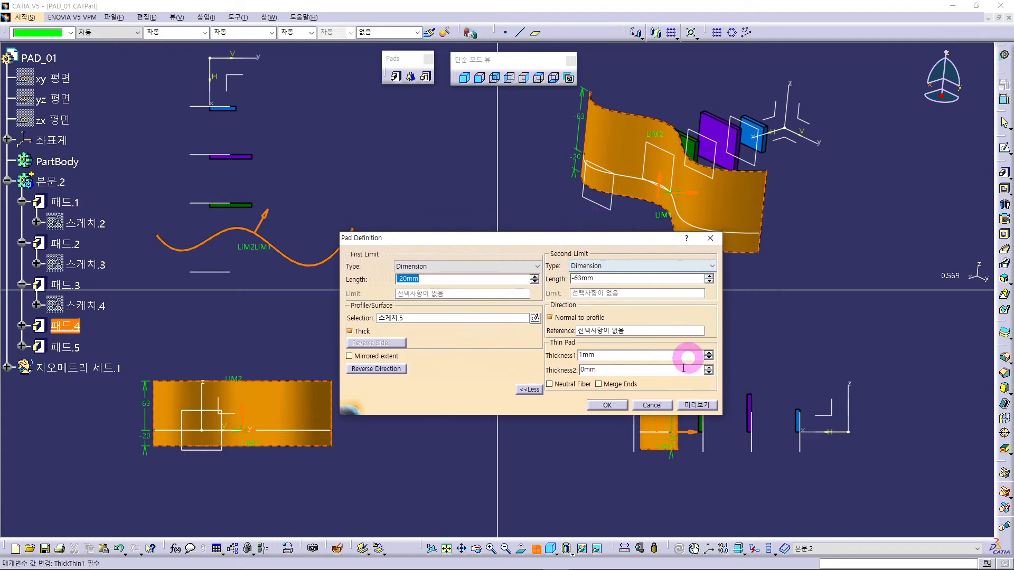
left_click(533, 391)
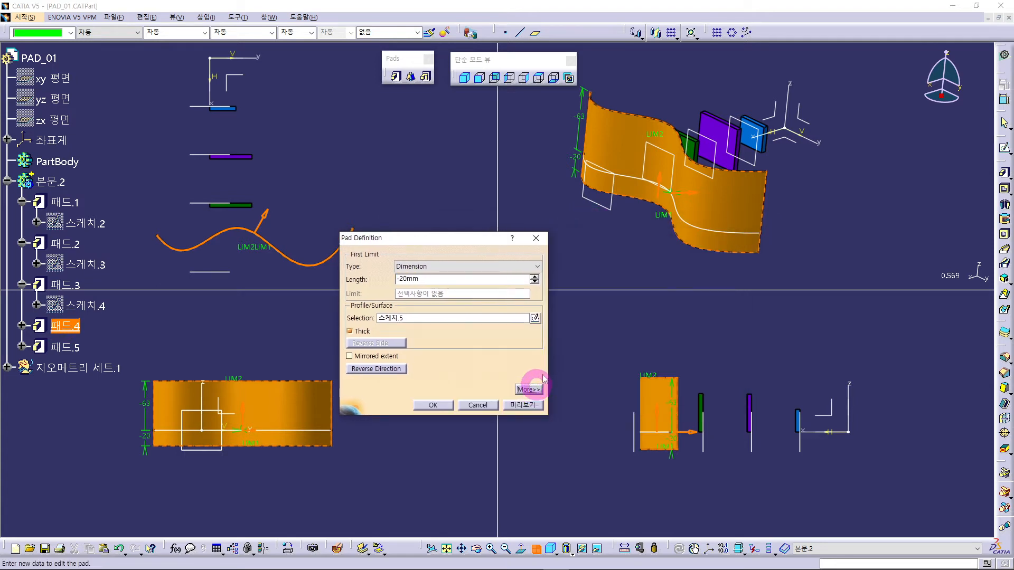
middle_click_drag(646, 208, 634, 128)
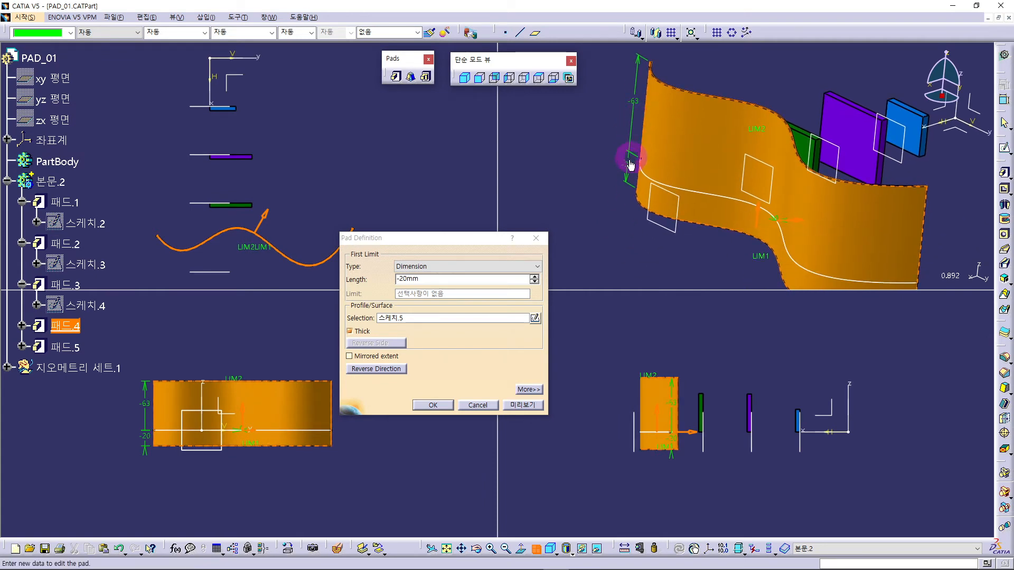
mouse_move(688, 199)
middle_mouse_down()
mouse_move(702, 181)
mouse_move(694, 200)
middle_mouse_up()
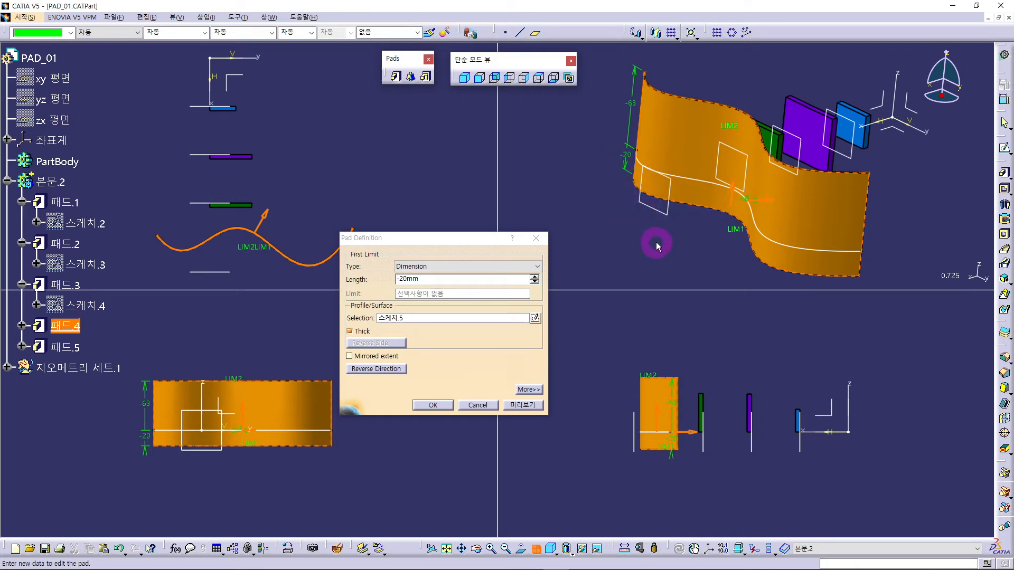
left_click(734, 137)
left_click_drag(733, 138, 731, 177)
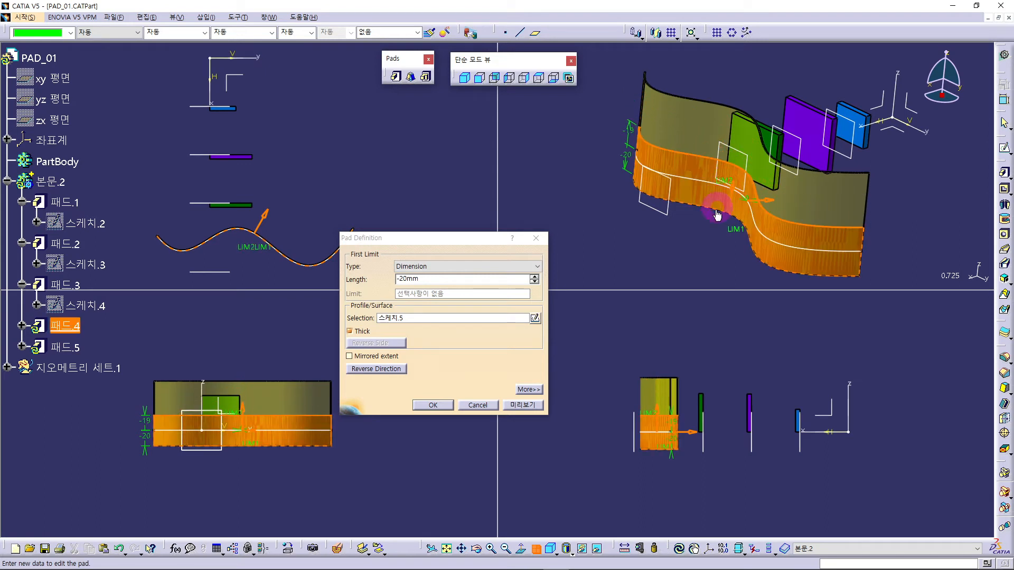
Step: Shorten the first limit LIM1 of 패드.4 to -5 mm, preview the narrower wavy band, and accept the pad
left_click_drag(731, 231, 734, 215)
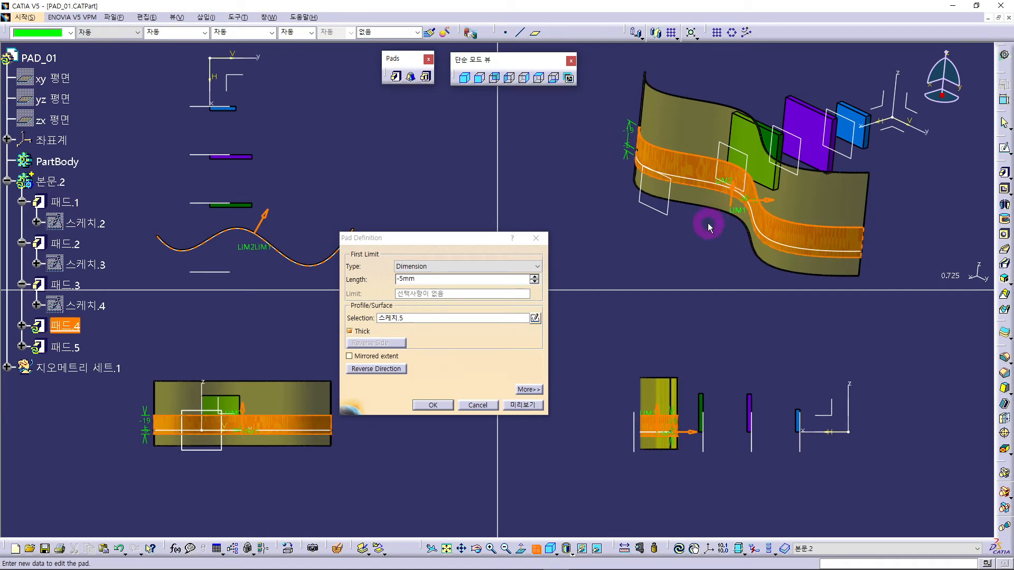
left_click(523, 405)
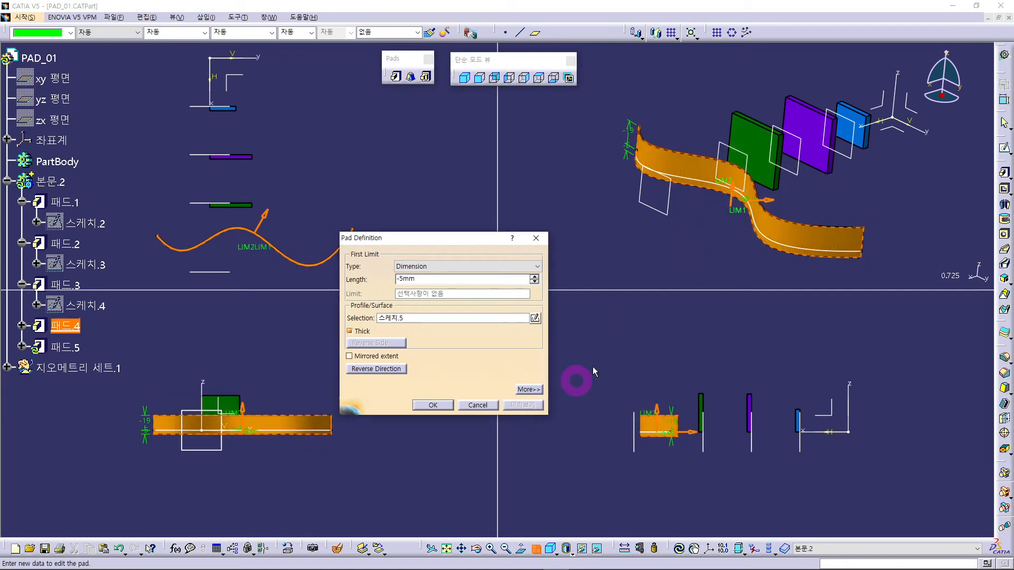
middle_click_drag(869, 183, 593, 166)
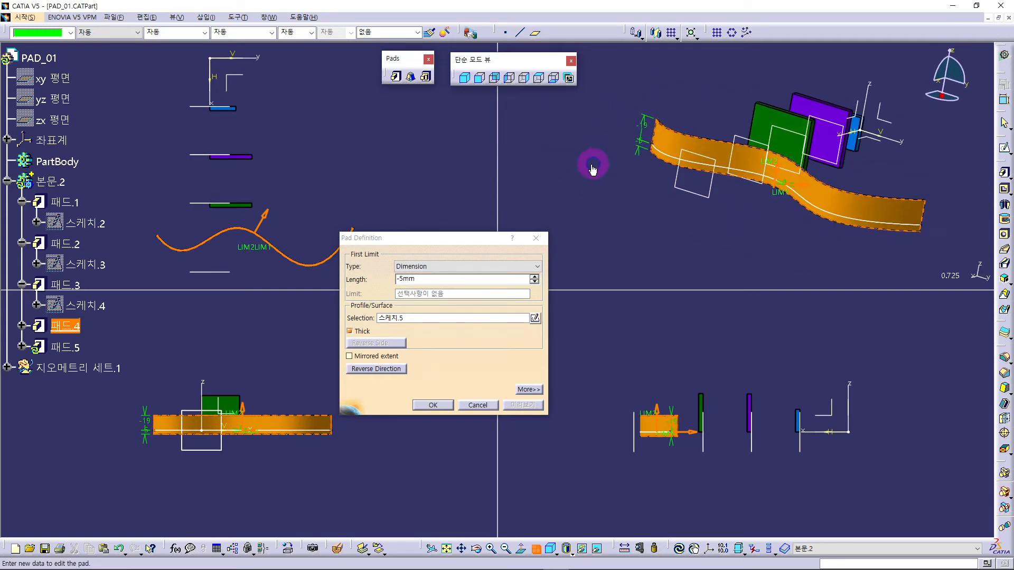
left_click(432, 405)
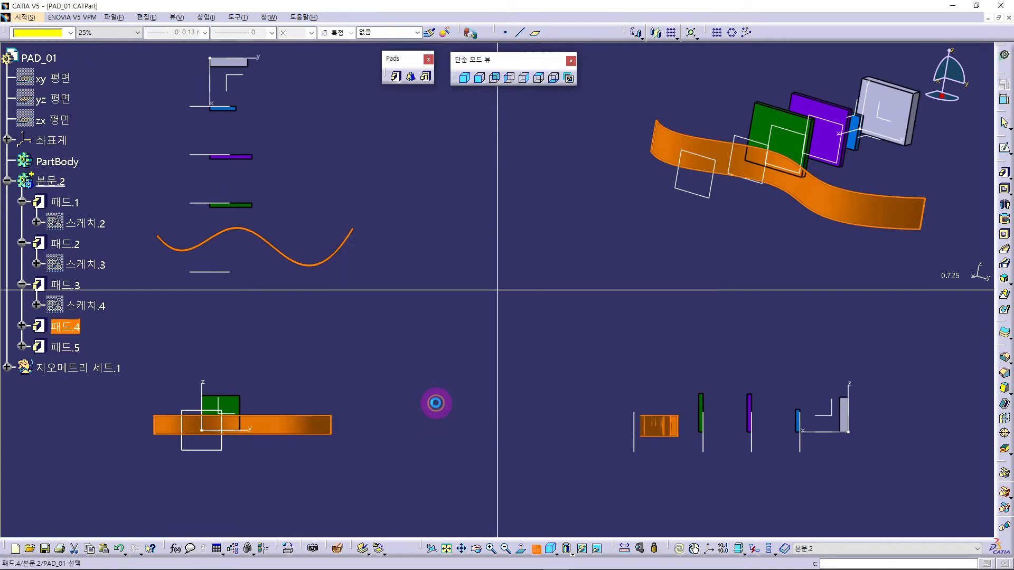
Step: Try to limit 패드.5 with Up to surface on the narrowed wavy pad's curved face, and cancel the edit
middle_click_drag(750, 224, 754, 245)
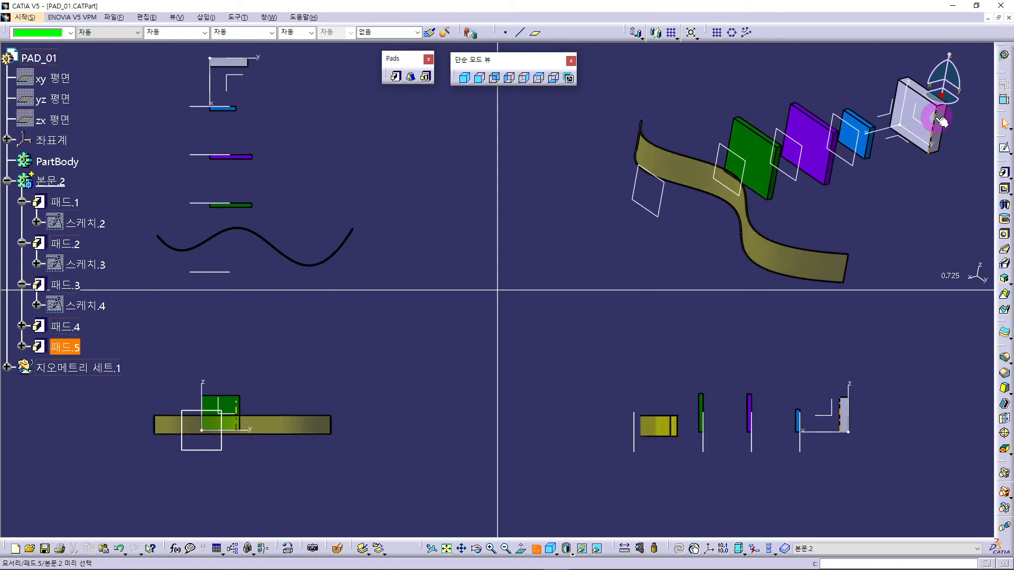
double_click(89, 345)
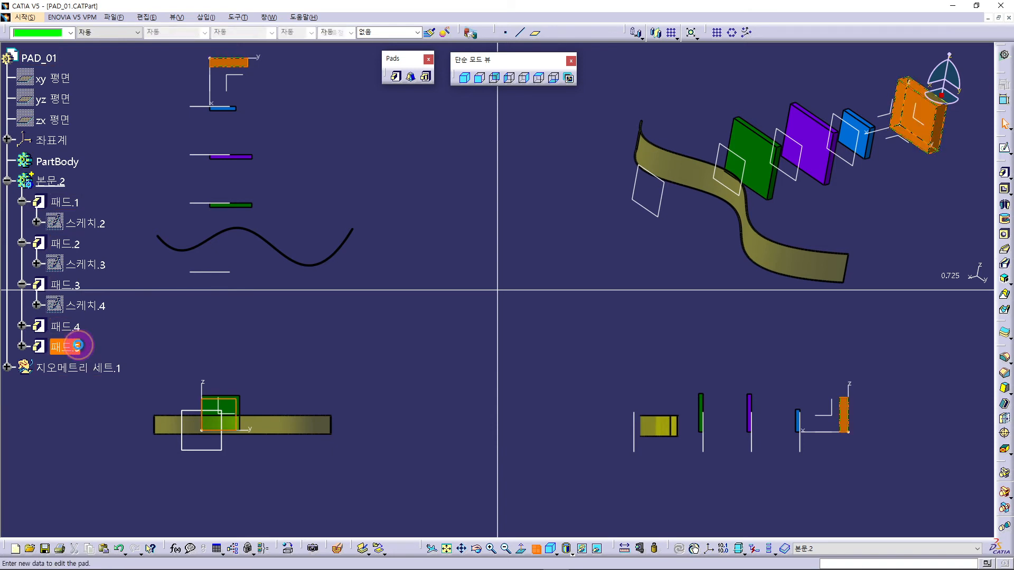
left_click_drag(429, 239, 468, 214)
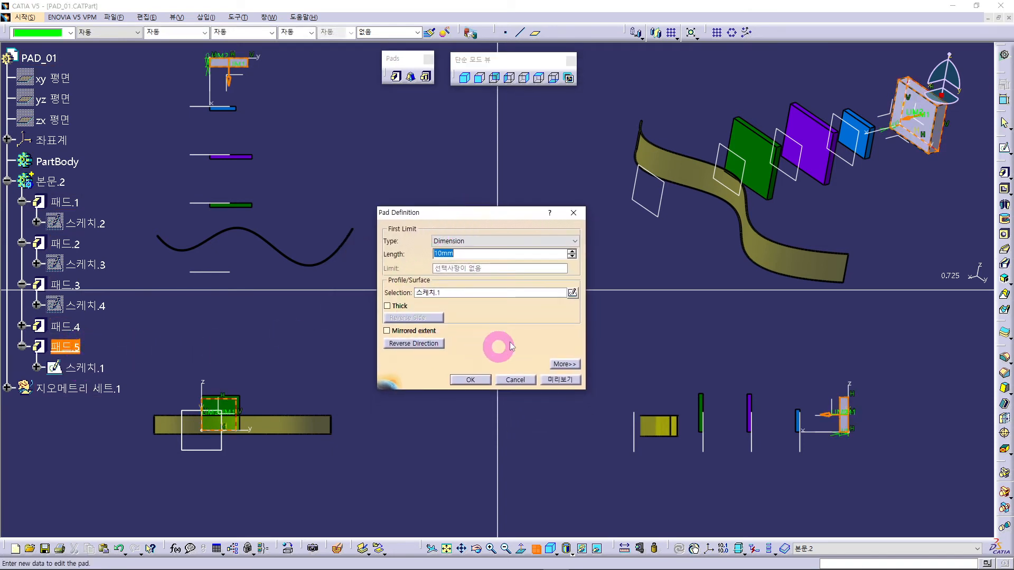
left_click(495, 241)
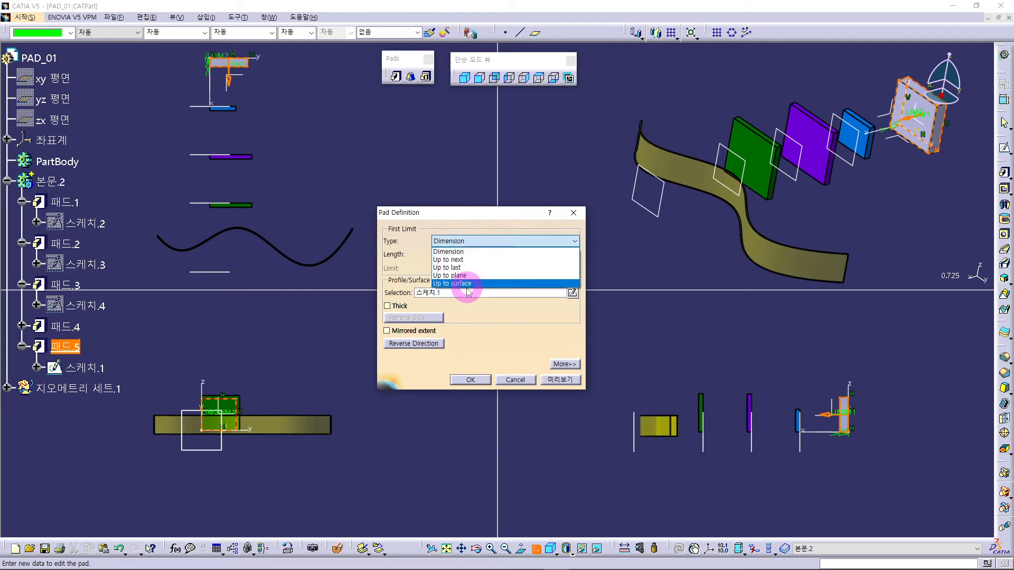
left_click(472, 283)
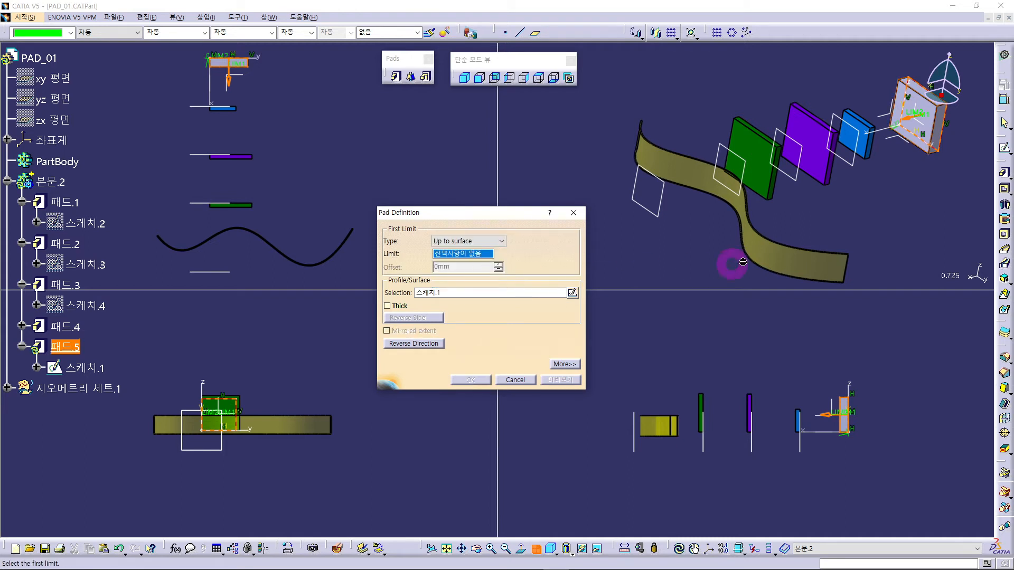
middle_click_drag(857, 213, 680, 214)
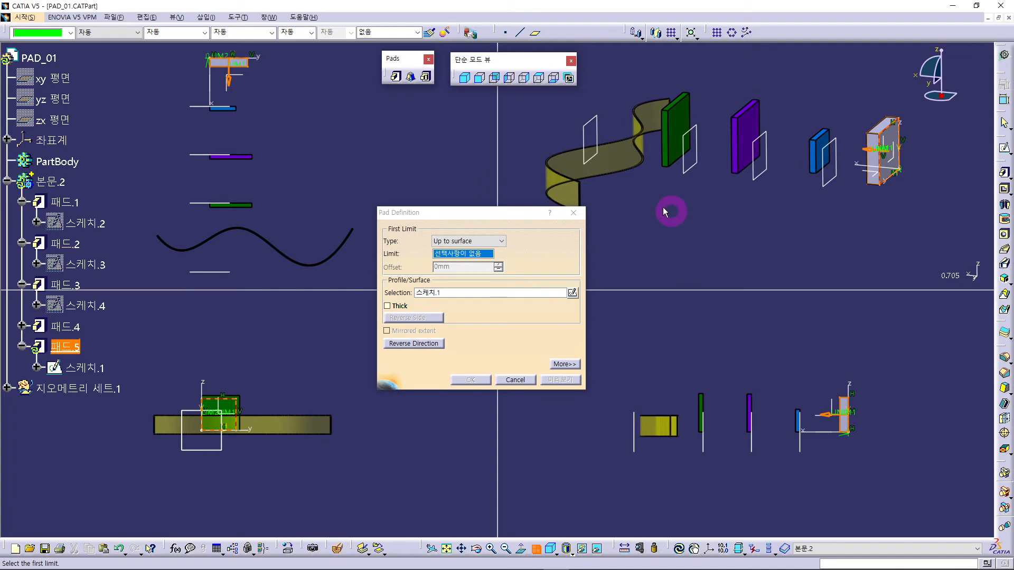
left_click(629, 160)
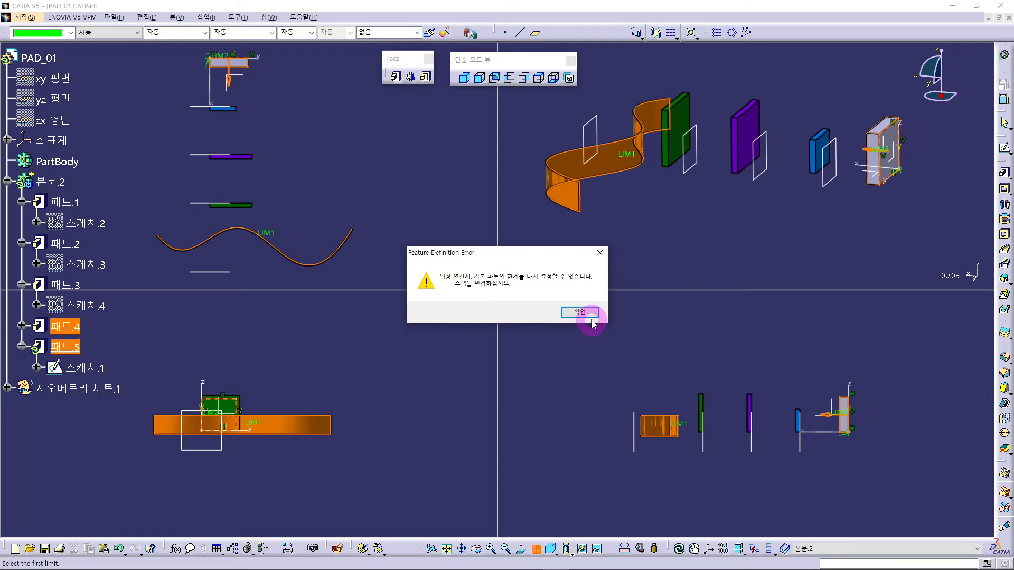
left_click(576, 312)
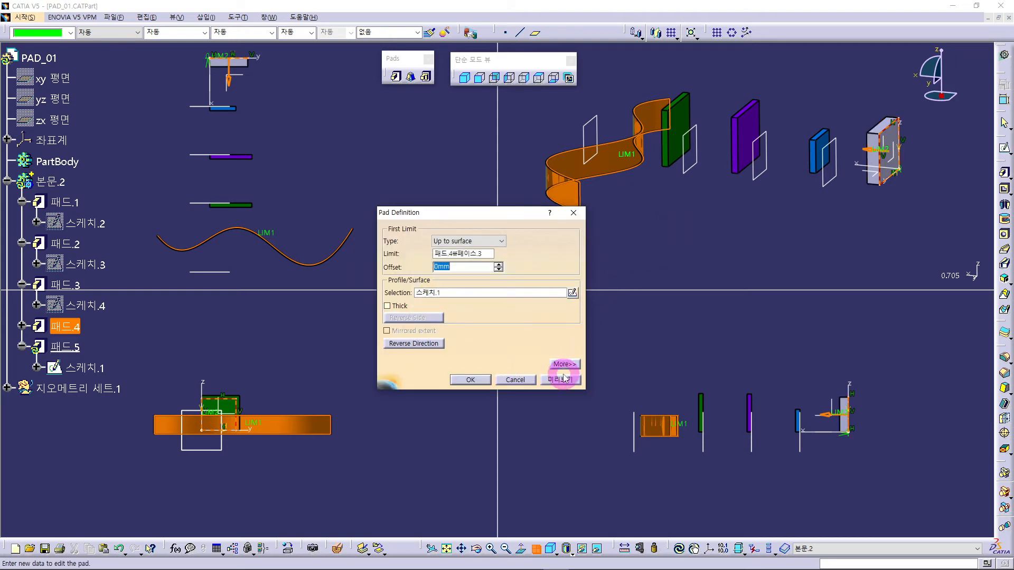
left_click(522, 380)
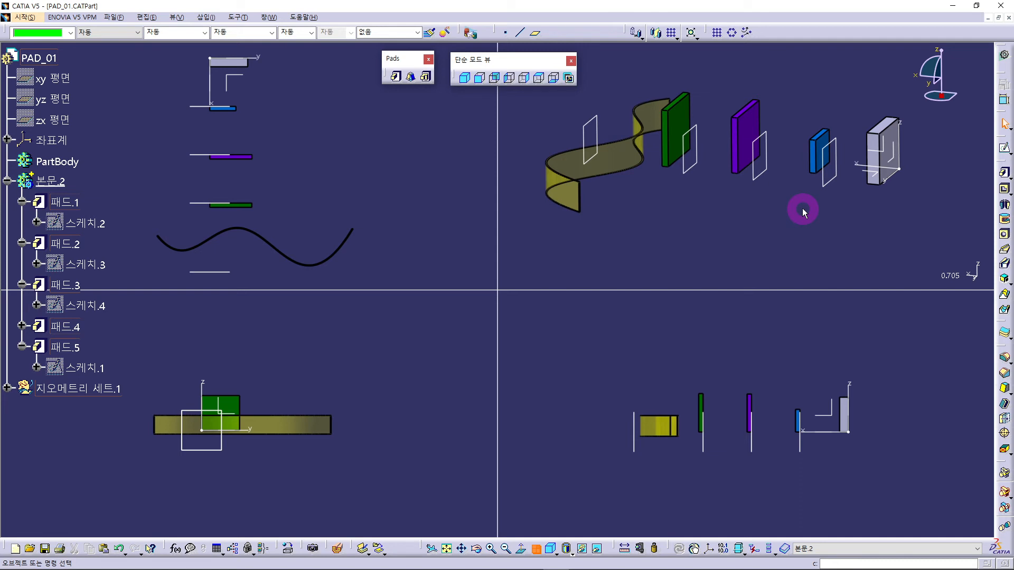
left_click(808, 172)
middle_click_drag(808, 172, 787, 157)
left_click(857, 269)
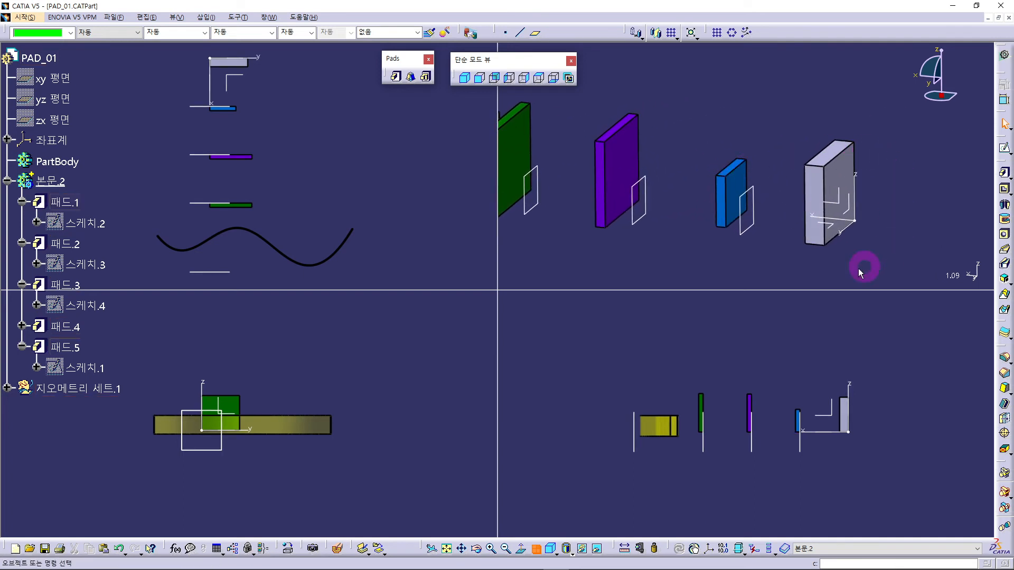
middle_click_drag(720, 229, 699, 222)
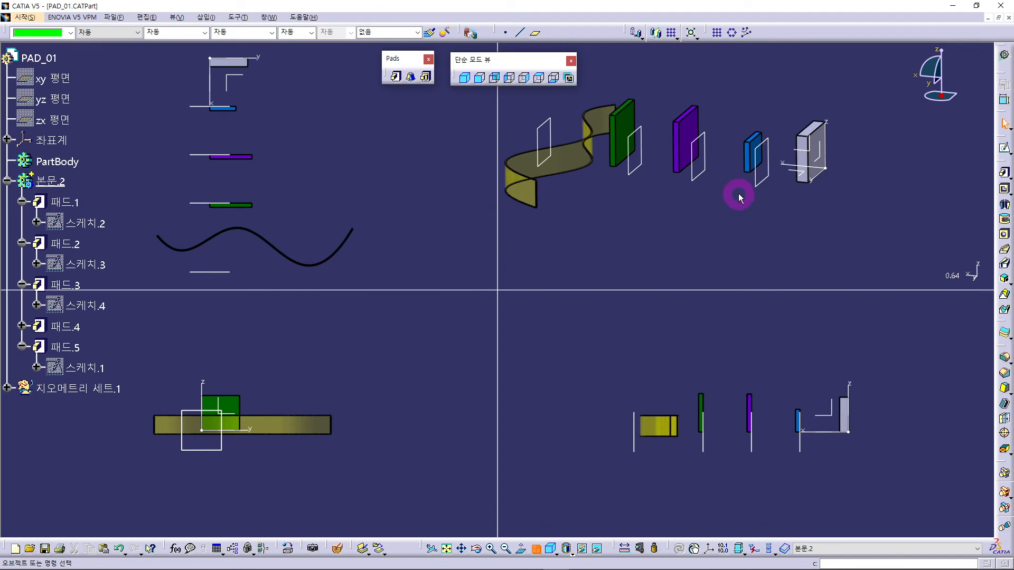
Step: Edit 패드.5 and set its first limit to Up to plane, using a face of the blue plate 패드.1 as the limit
middle_click_drag(756, 210, 758, 98)
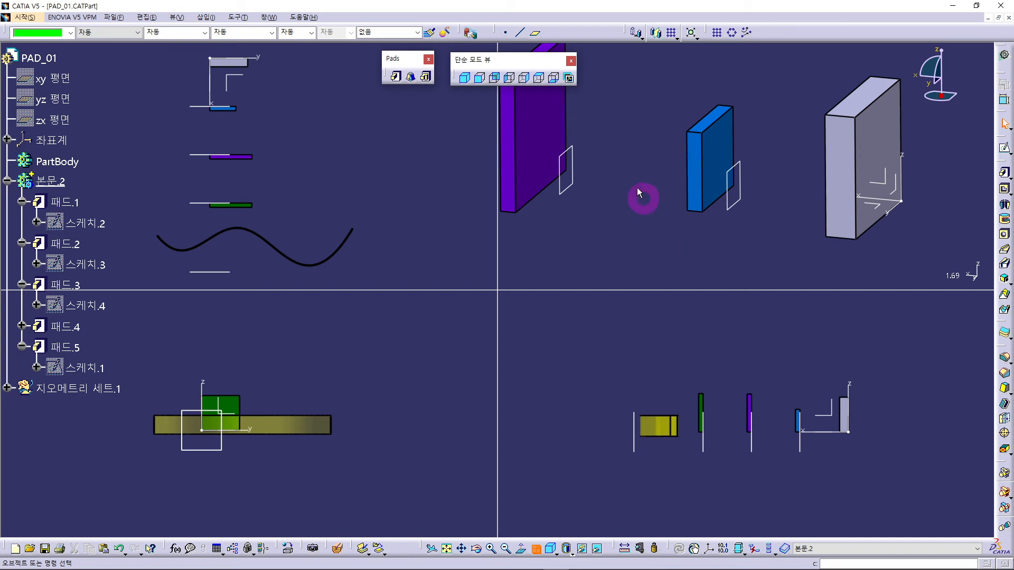
left_click(464, 78)
middle_click_drag(724, 189, 658, 204)
middle_click_drag(846, 204, 831, 188)
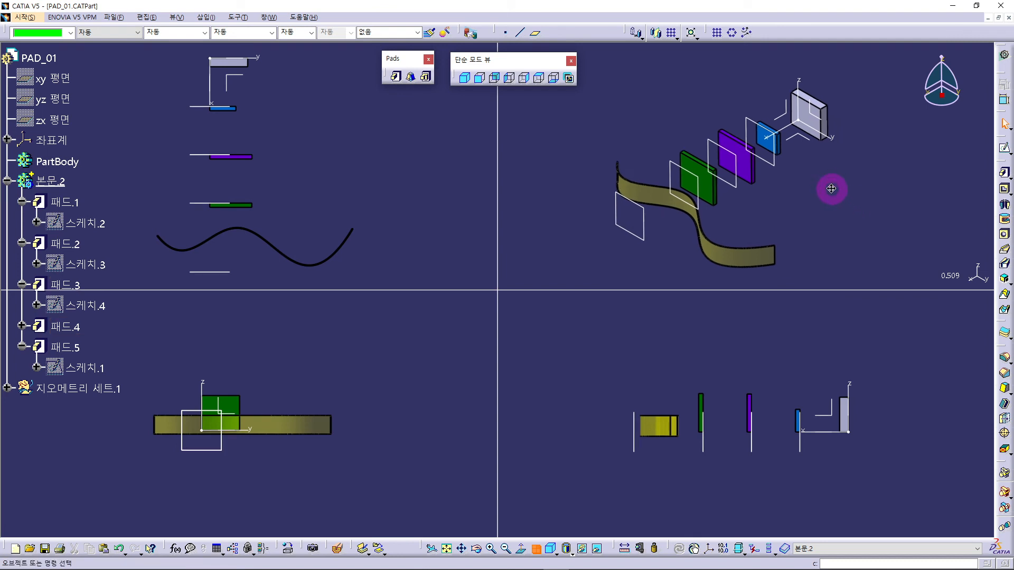
double_click(66, 347)
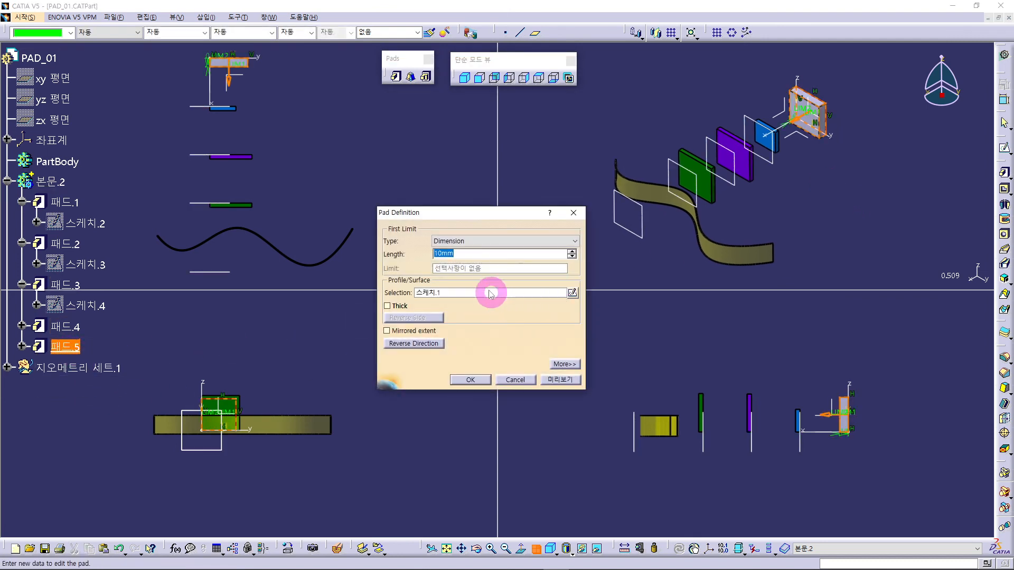
left_click(487, 242)
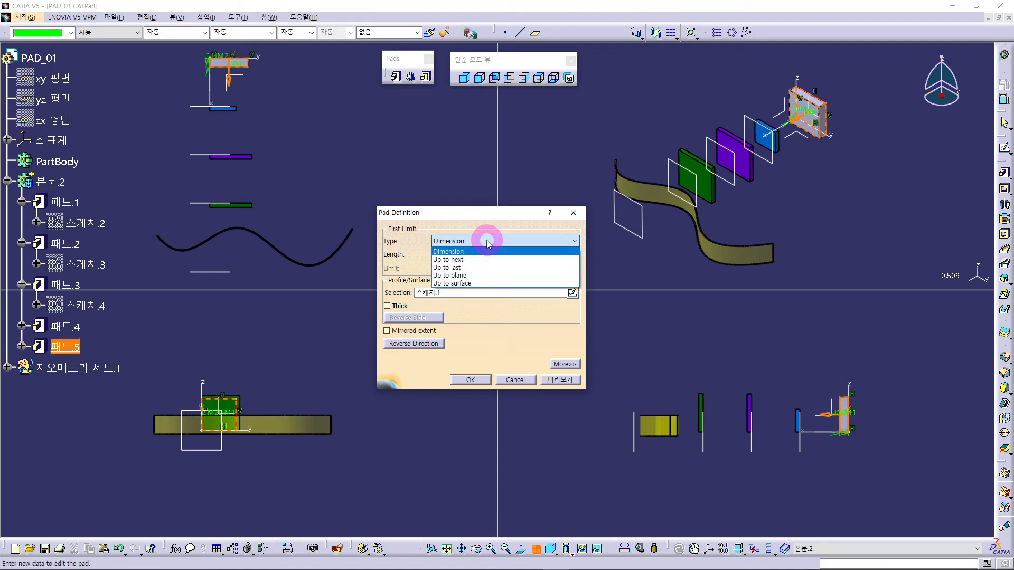
left_click(474, 275)
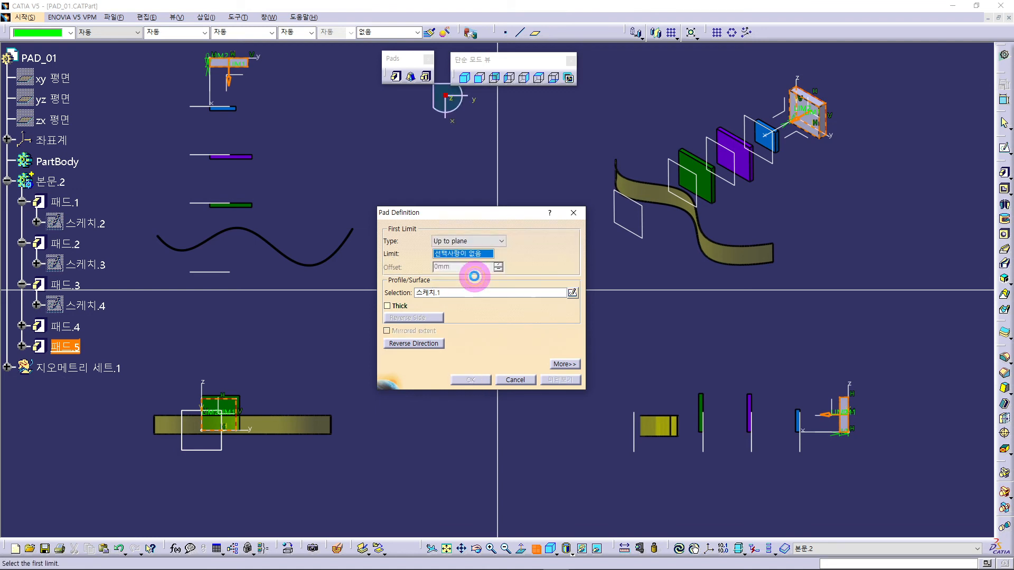
middle_click_drag(843, 194, 747, 168)
left_click(747, 162)
middle_click_drag(650, 224, 743, 236)
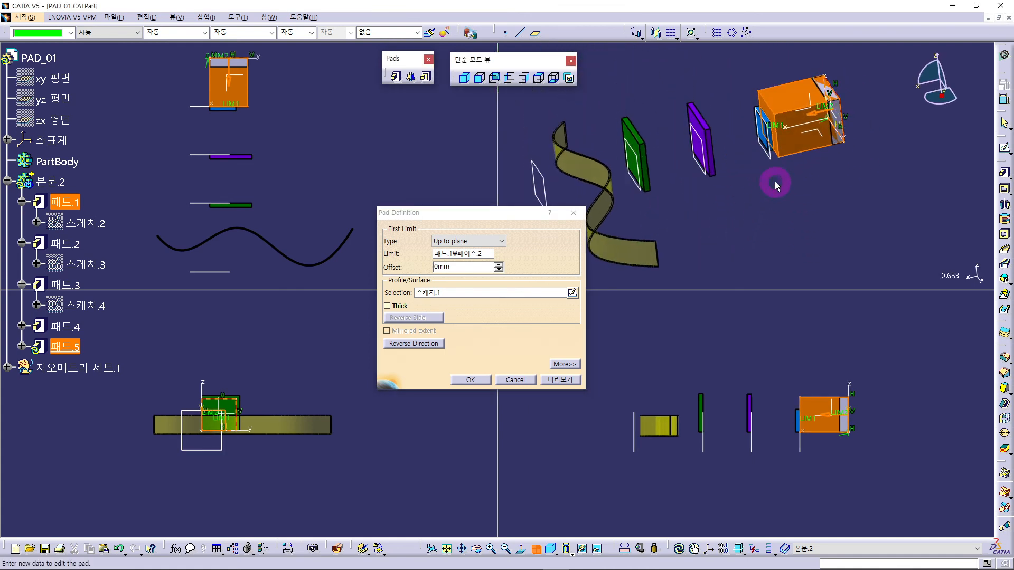
Step: Preview the pad extended to the blue plate's plane, examine it, and accept the definition of 패드.5
left_click(559, 379)
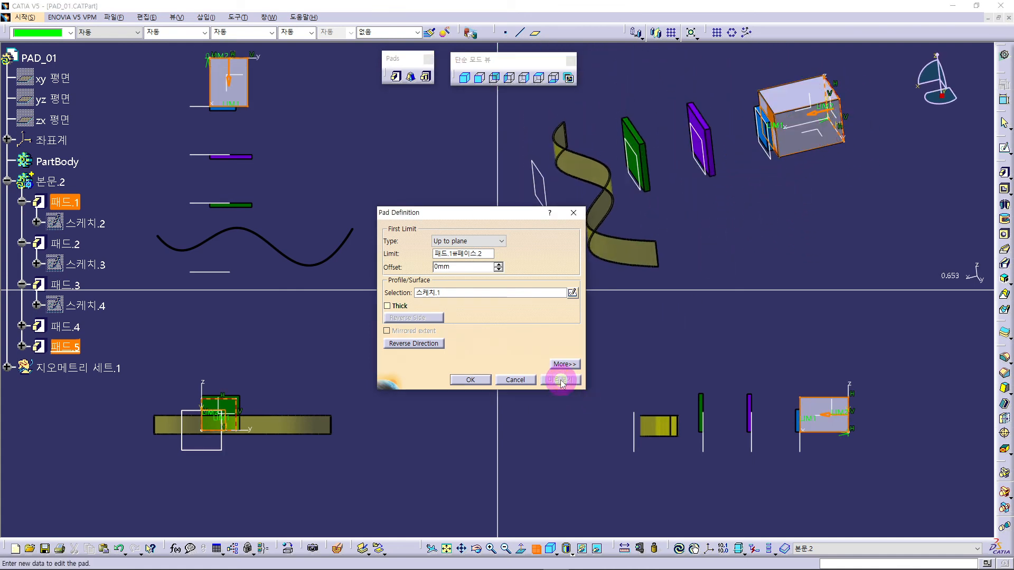
middle_click_drag(782, 188, 720, 135)
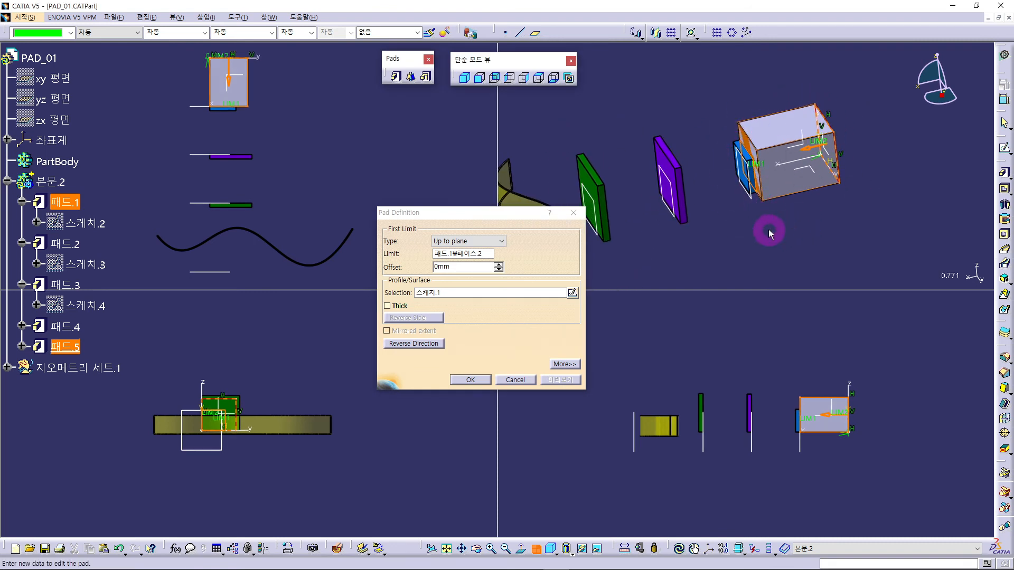
left_click(471, 379)
middle_click_drag(475, 381, 800, 227)
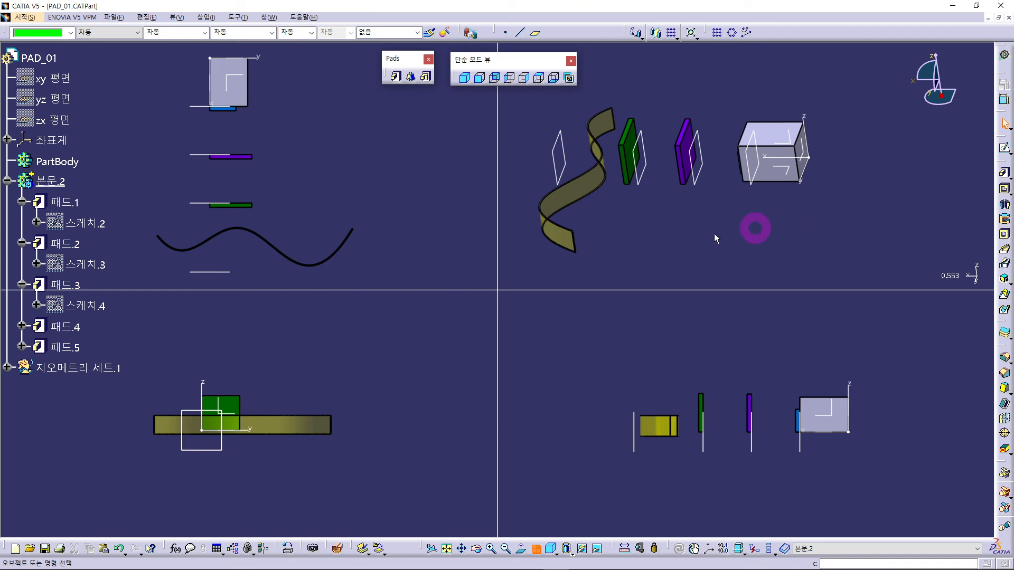
Step: Try to limit 패드.5 with Up to surface on the curved face of the wavy pad 패드.4
double_click(72, 348)
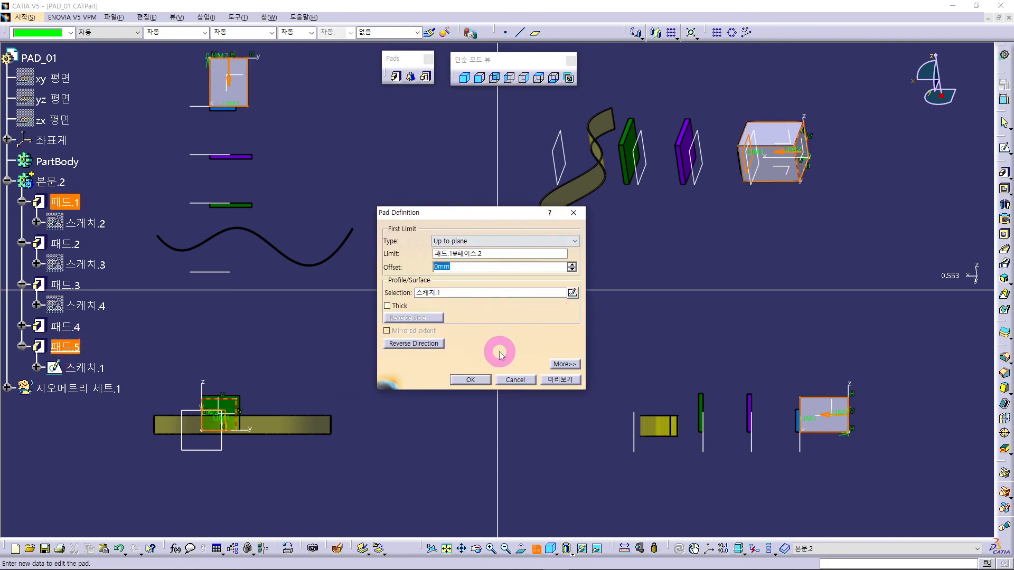
left_click(500, 242)
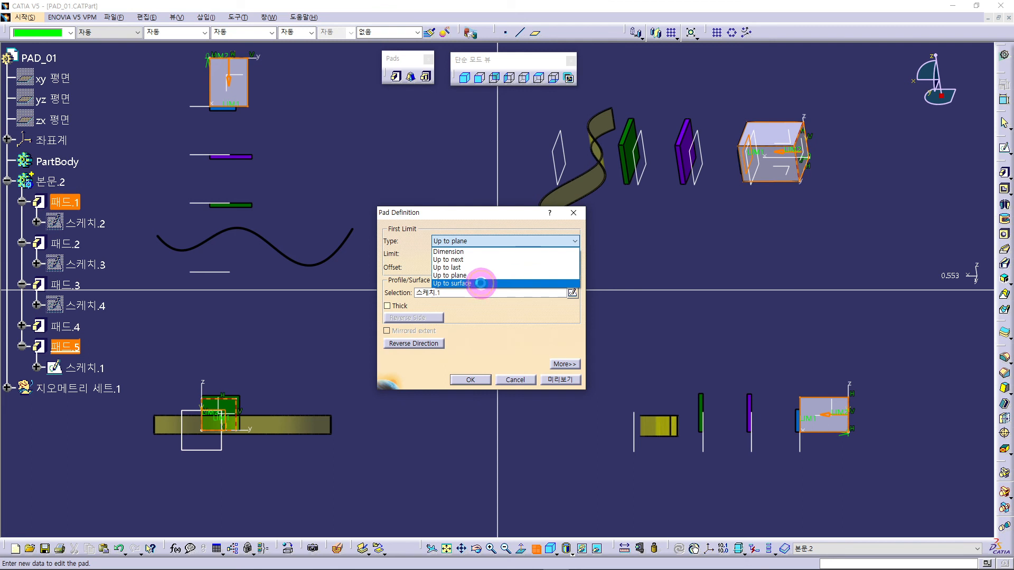
left_click(481, 283)
middle_click_drag(743, 214, 685, 227)
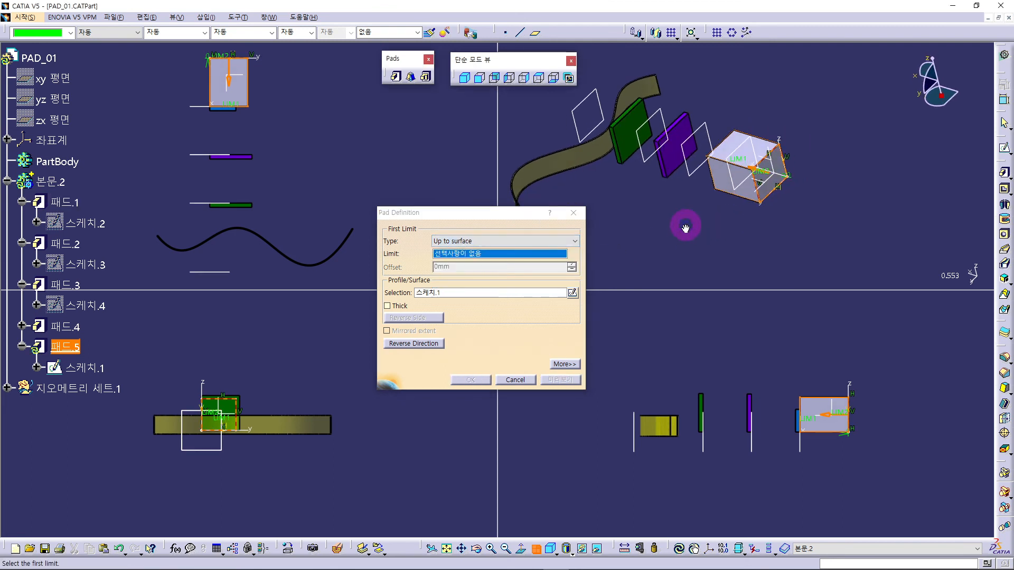
left_click(597, 153)
left_click(581, 313)
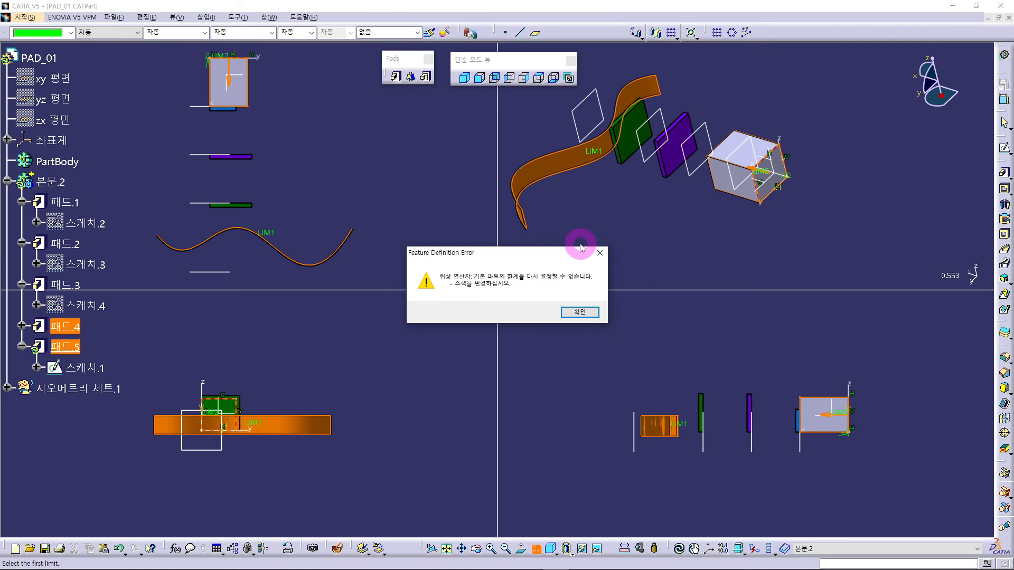
left_click(578, 310)
Step: Switch the first limit type back to Up to plane without picking a limit, and cancel the edit of 패드.5
left_click(484, 241)
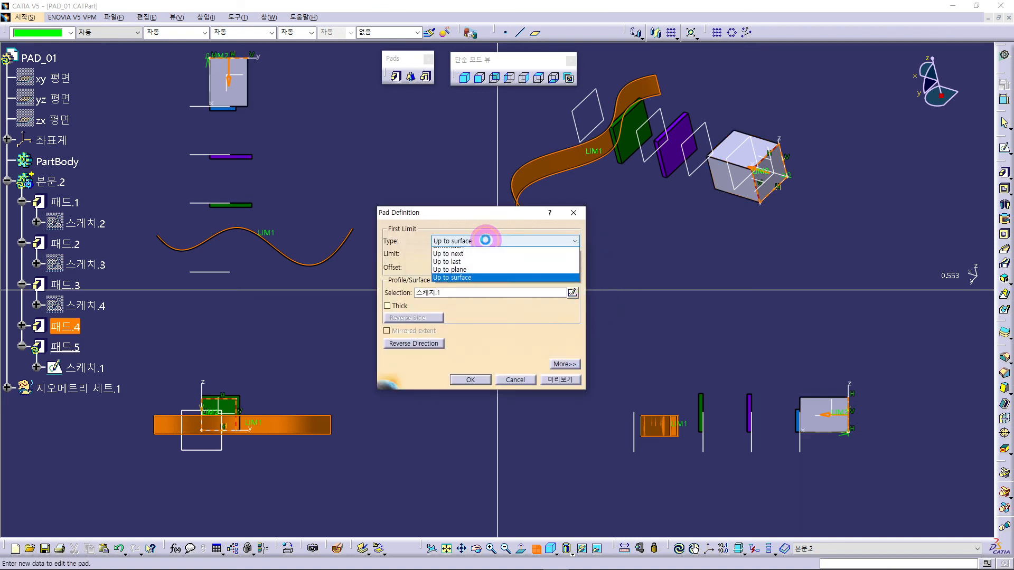
left_click(470, 275)
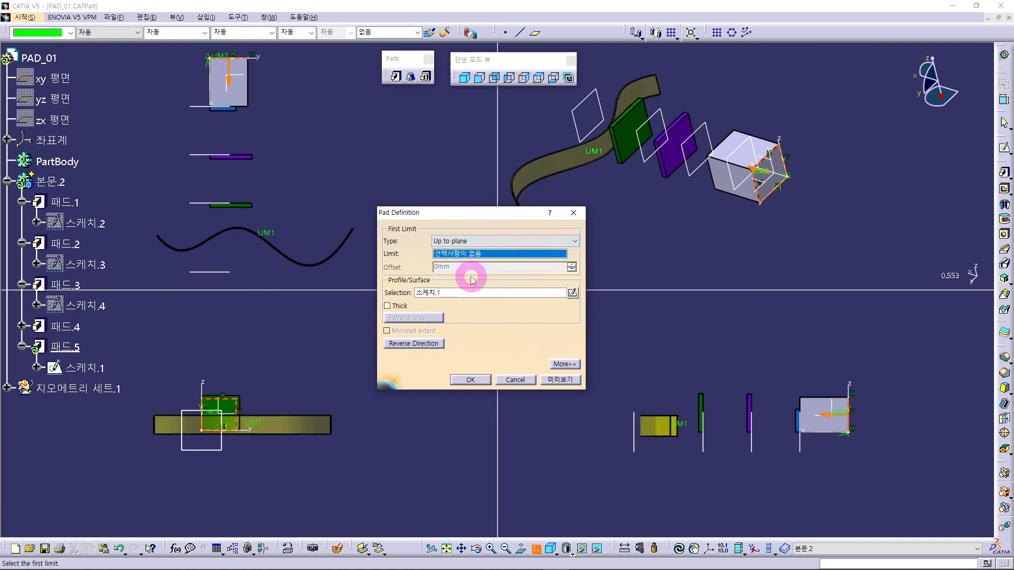
mouse_move(615, 235)
middle_mouse_down()
mouse_move(670, 243)
mouse_move(621, 203)
middle_mouse_up()
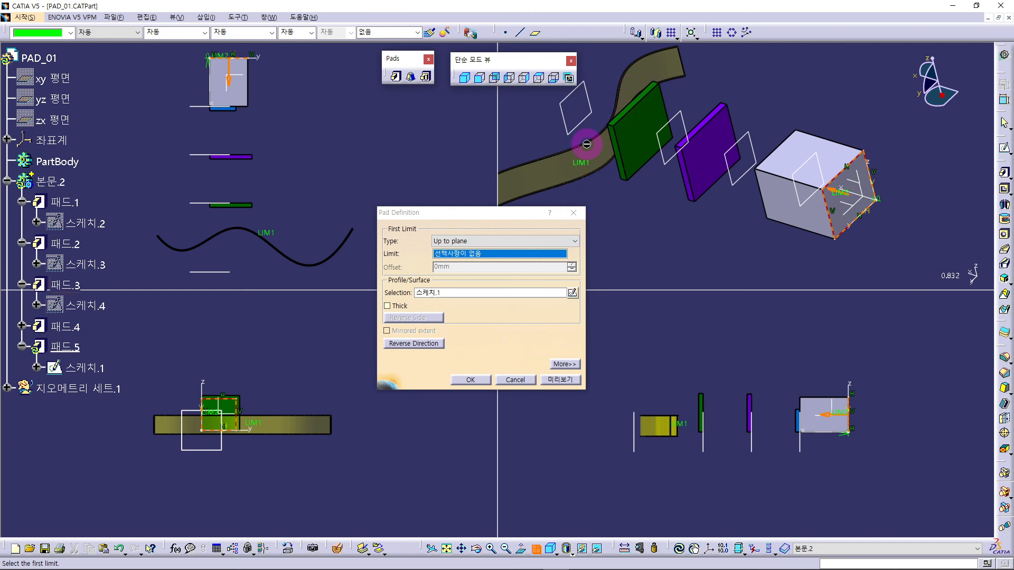
left_click(515, 380)
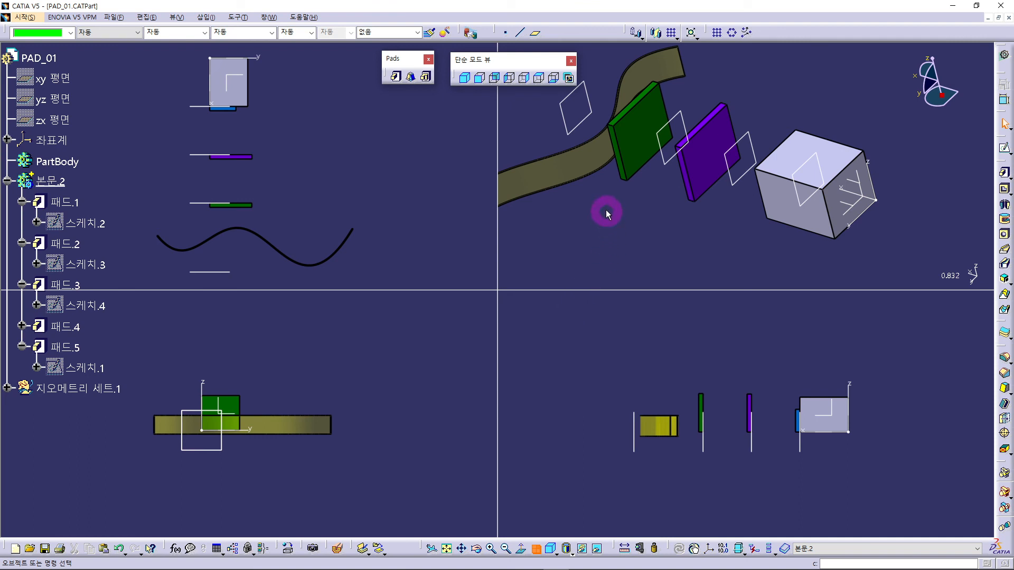
Step: Return the part to the isometric view and frame all five pads
middle_click_drag(585, 198, 649, 175)
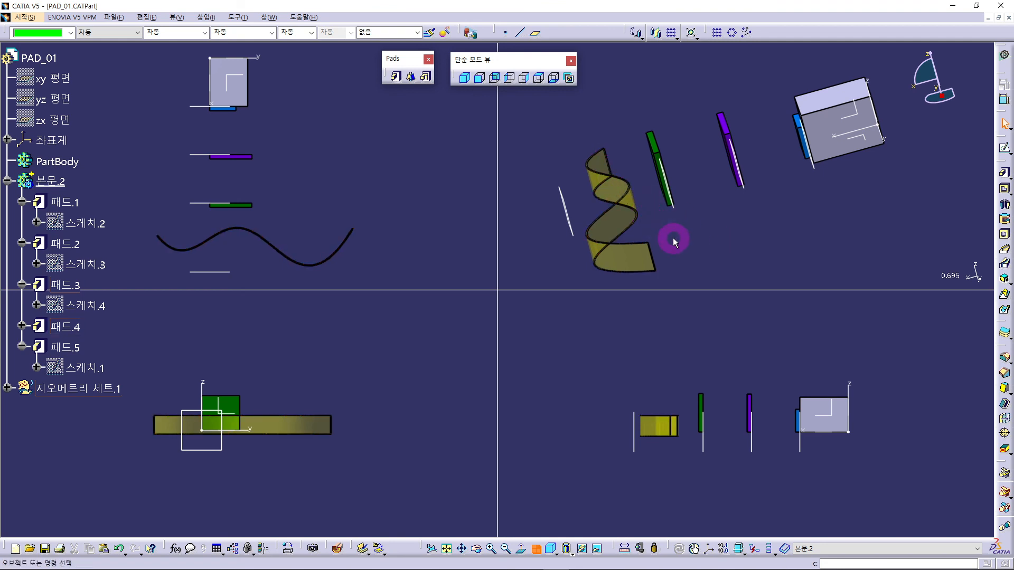
left_click(465, 79)
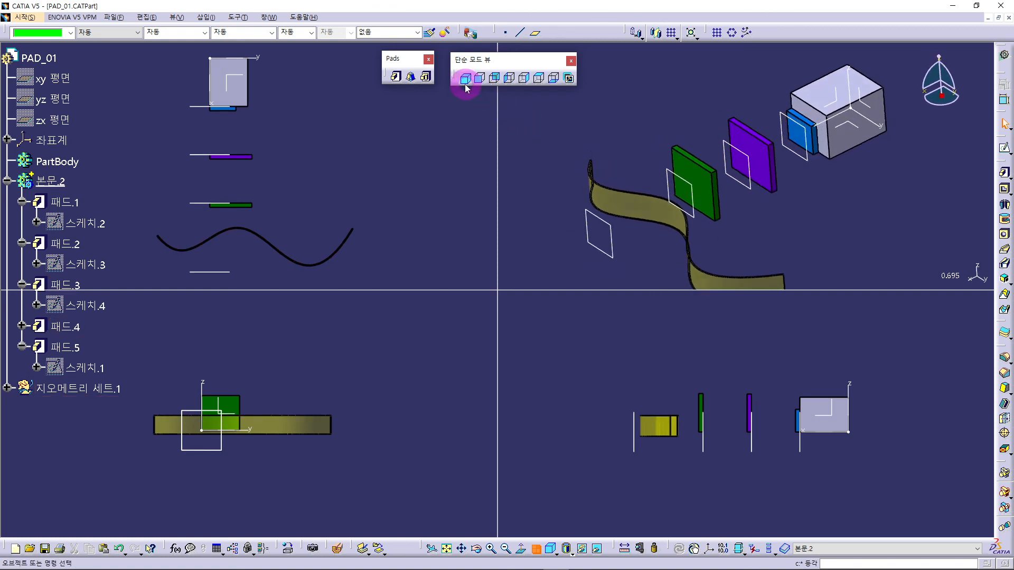
mouse_move(534, 195)
middle_mouse_down()
mouse_move(546, 179)
mouse_move(547, 202)
middle_mouse_up()
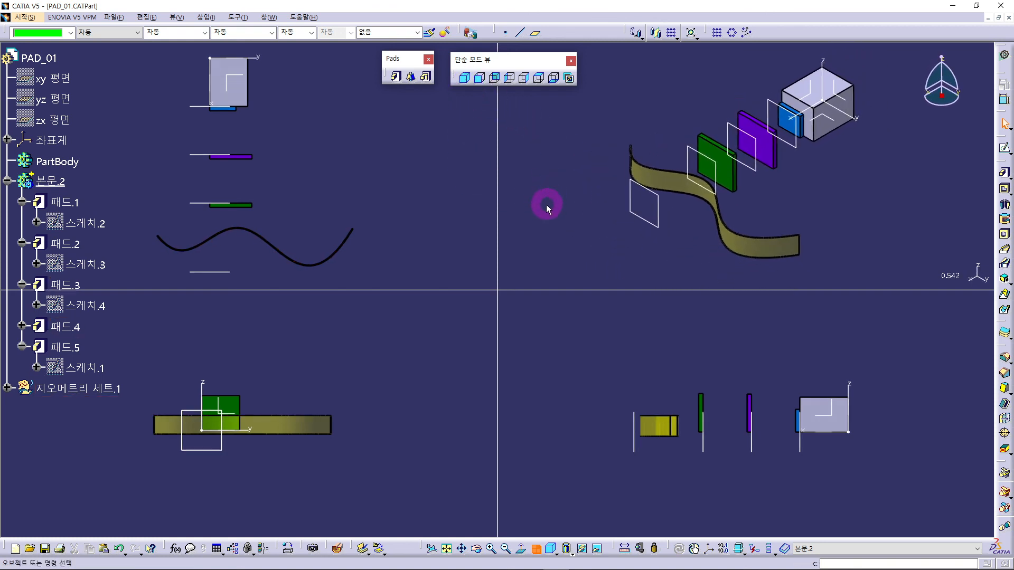